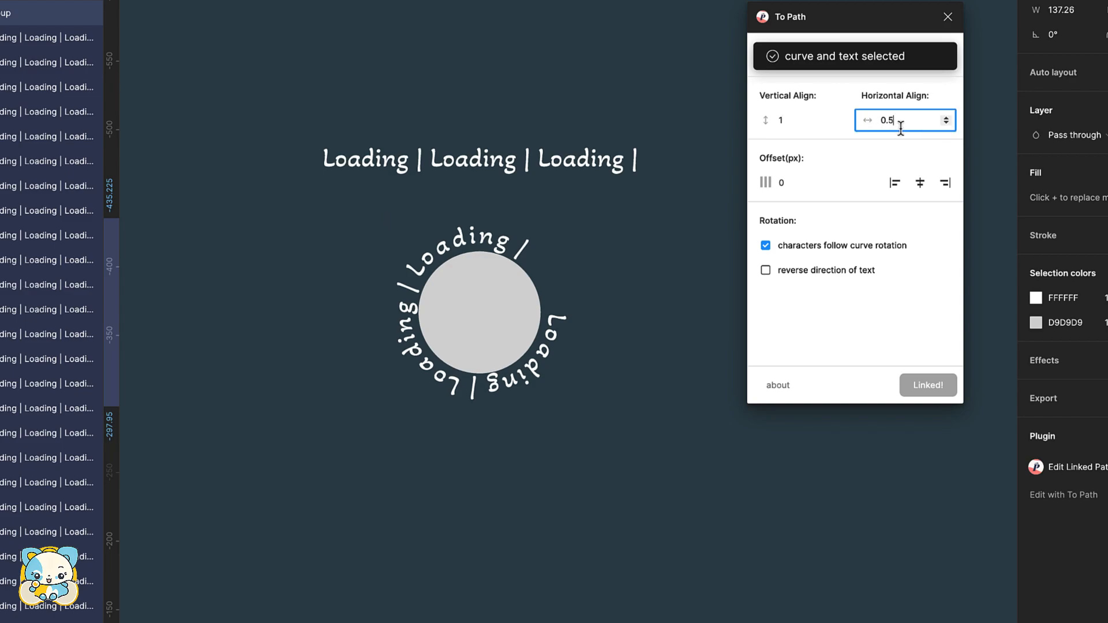
# - Extend the straight source text to read "Loading | Loading | Loading | Loading |"
pyautogui.click(635, 163)
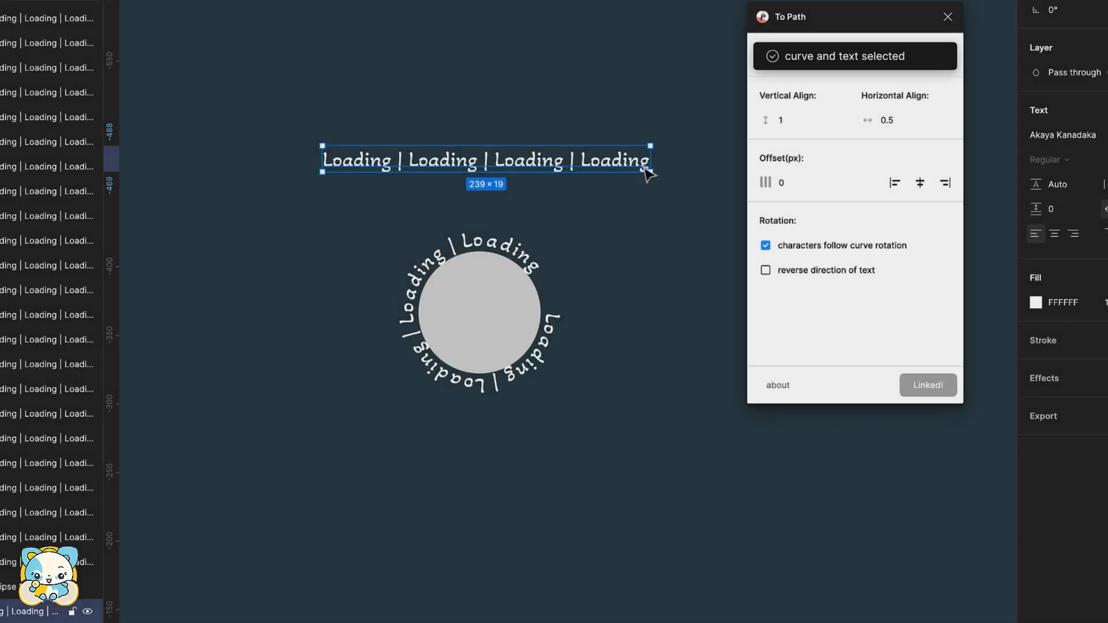
pyautogui.press('Return')
pyautogui.press('Escape')
pyautogui.write('|')
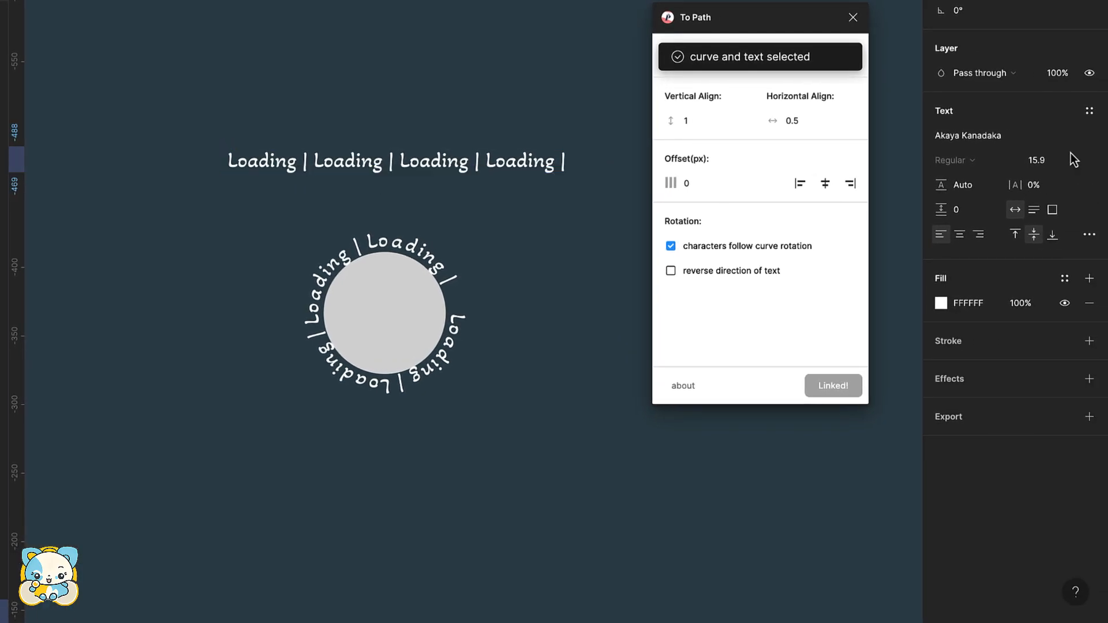
# - Set the straight text's font size to 16.2, move it higher above the circle and close the To Path plugin
pyautogui.moveTo(1055, 163); pyautogui.dragTo(1048, 167)
pyautogui.write('16.')
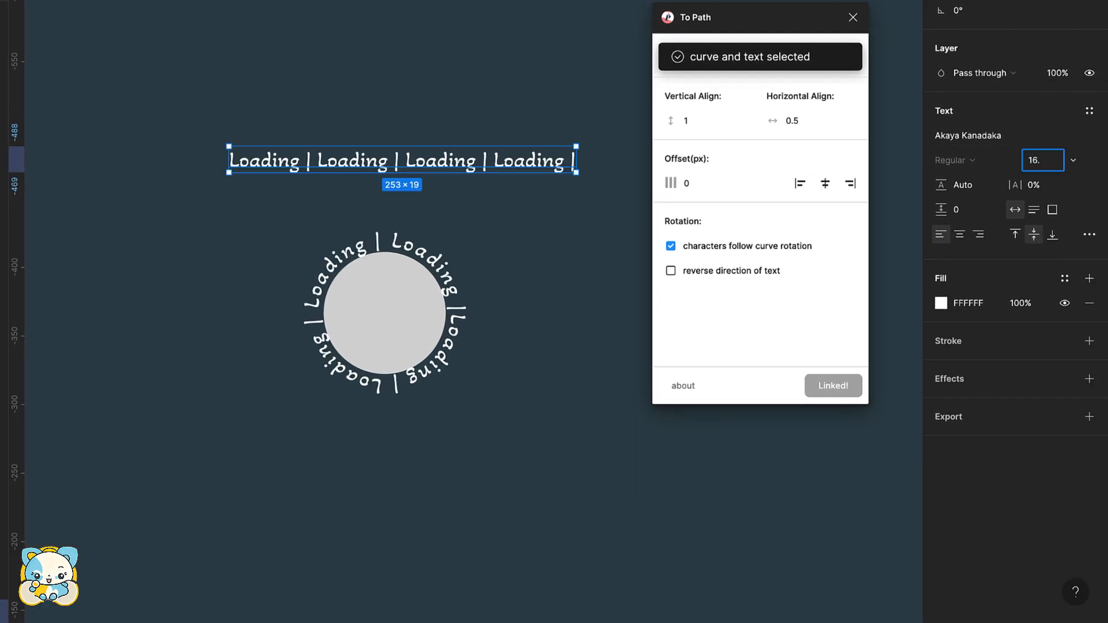
pyautogui.write('2')
pyautogui.press('Return')
pyautogui.moveTo(447, 156); pyautogui.dragTo(560, 112)
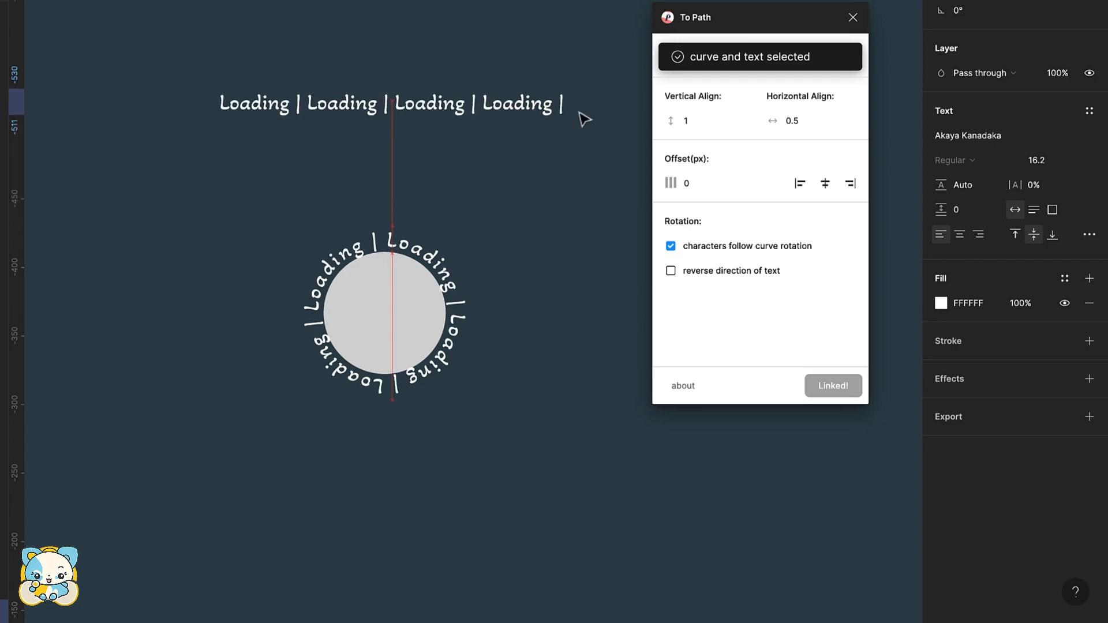
pyautogui.click(853, 18)
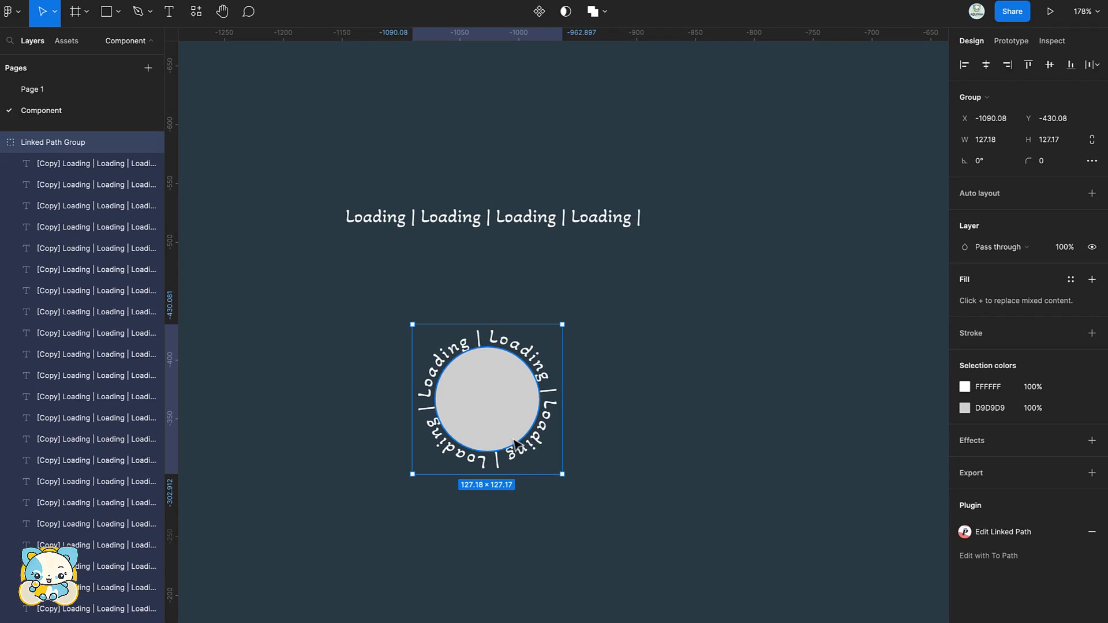
# - Frame the circular text group and name the frame Text rotate
pyautogui.hotkey('ctrl', 'alt', 'g')
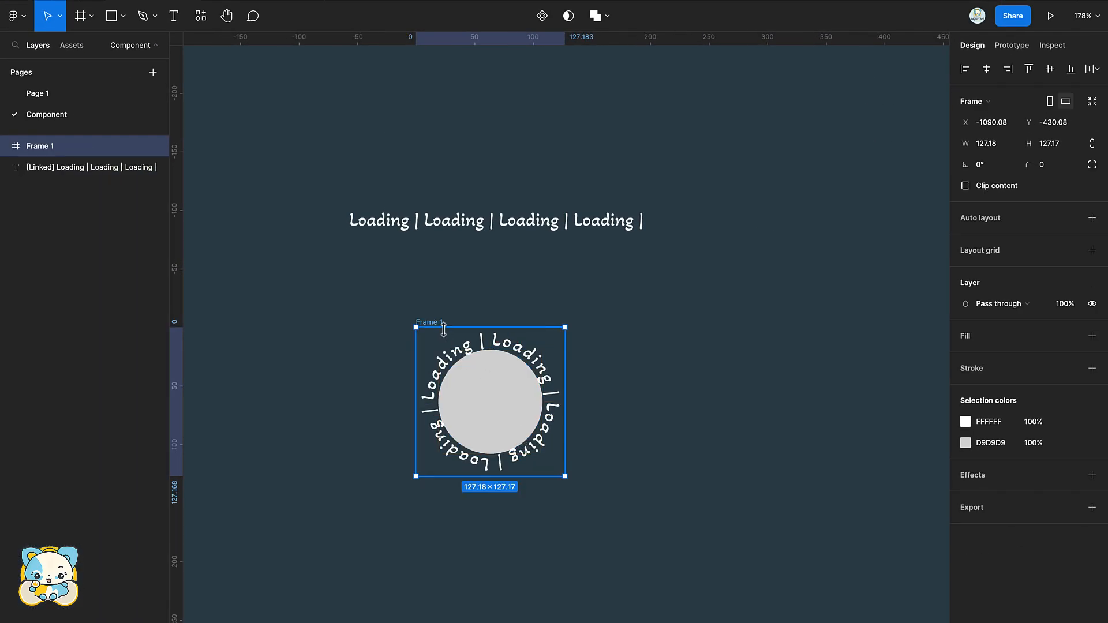
pyautogui.press('BackSpace')
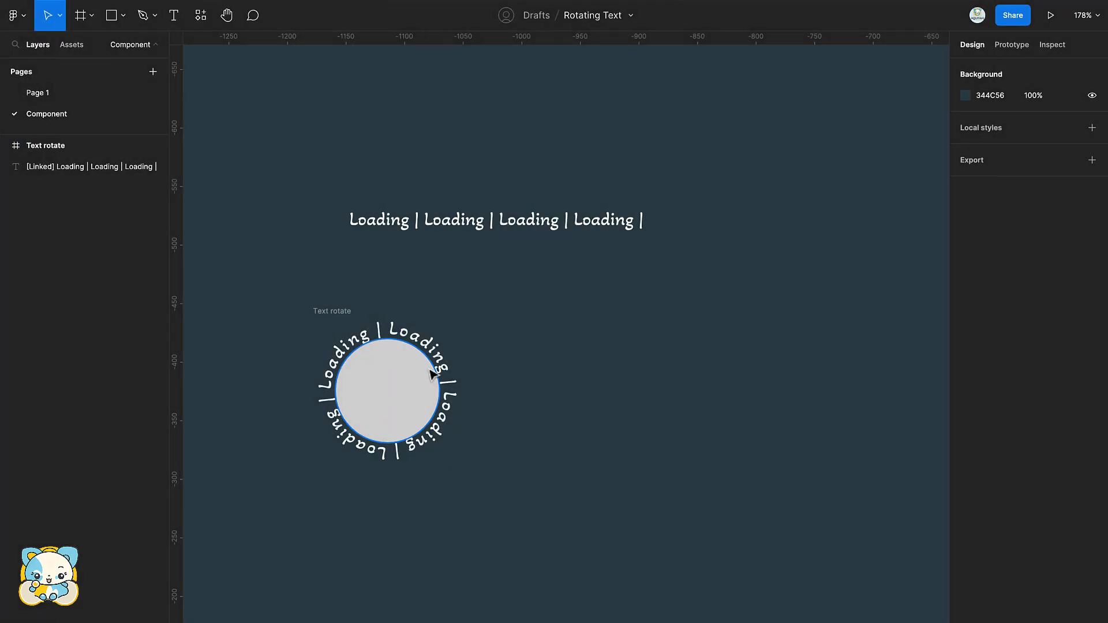
# - Scale the centre ellipse down to about 10.84 × 10.84 and change its fill to 131432
pyautogui.click(426, 383)
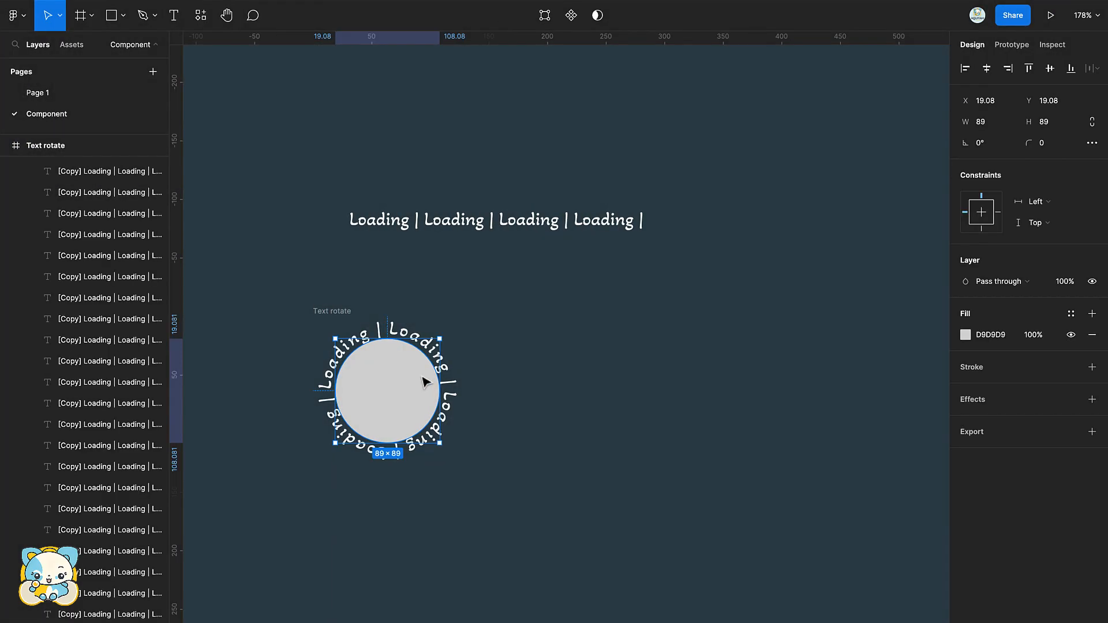
pyautogui.press('k')
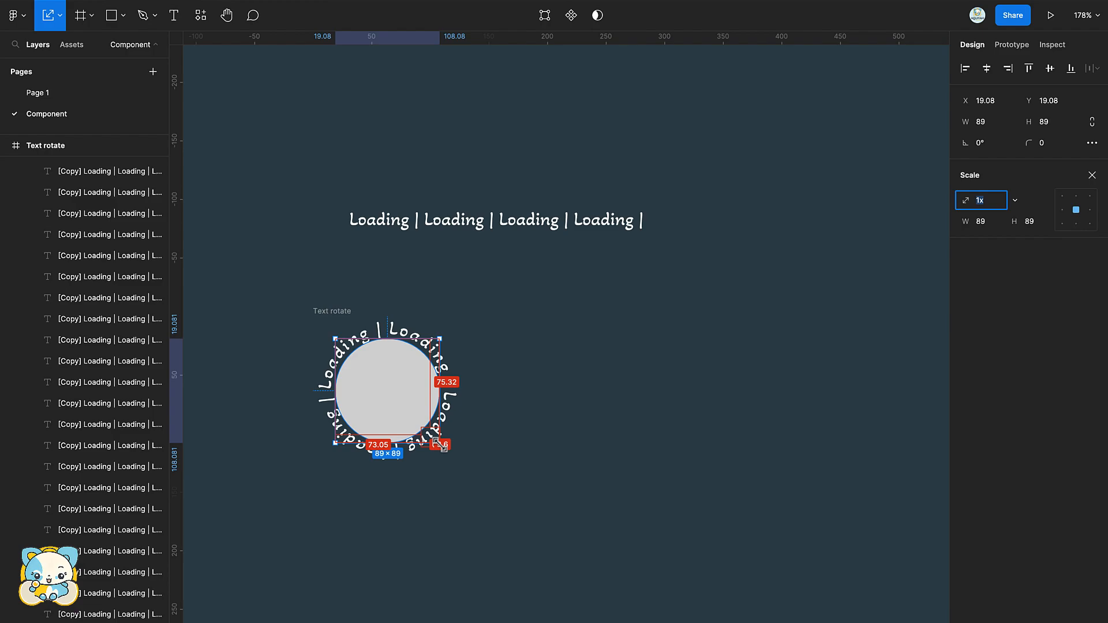
pyautogui.moveTo(431, 436); pyautogui.dragTo(389, 400)
pyautogui.click(939, 344)
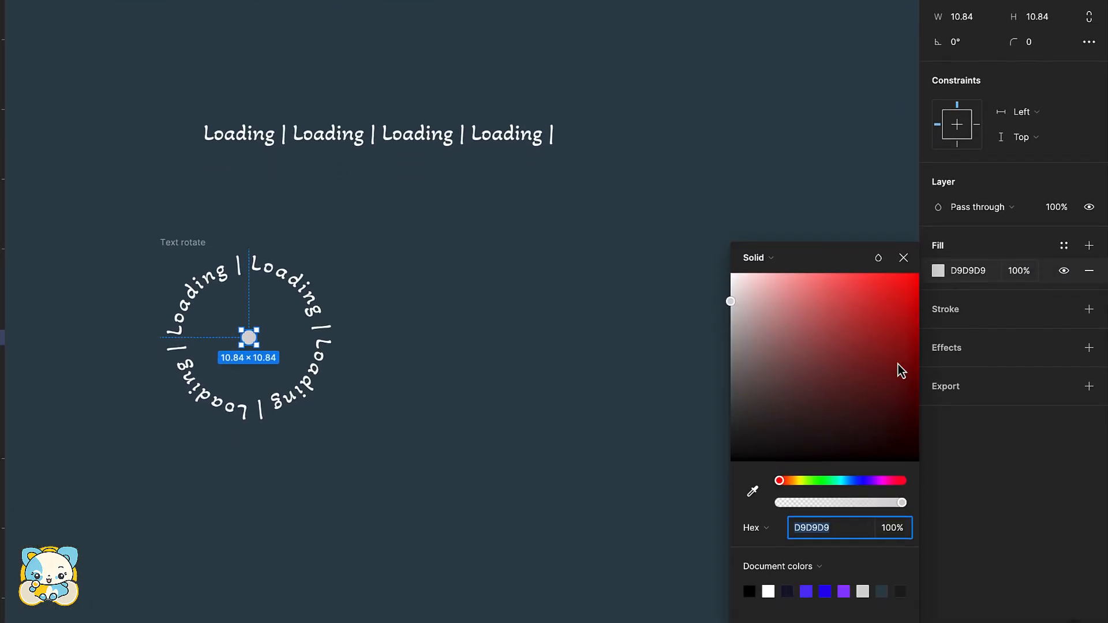
pyautogui.click(793, 550)
pyautogui.click(594, 426)
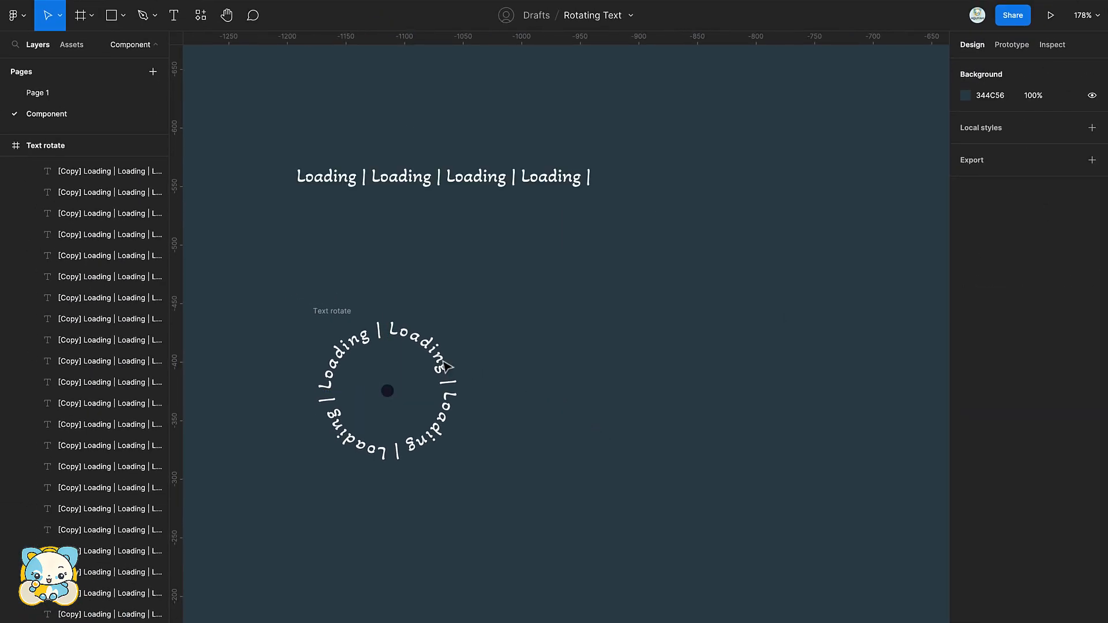
# - Duplicate the Text rotate frame beside the original and name the two frames Text rotate /1 and Text rotate/2
pyautogui.click(183, 199)
pyautogui.hotkey('ctrl', 'd')
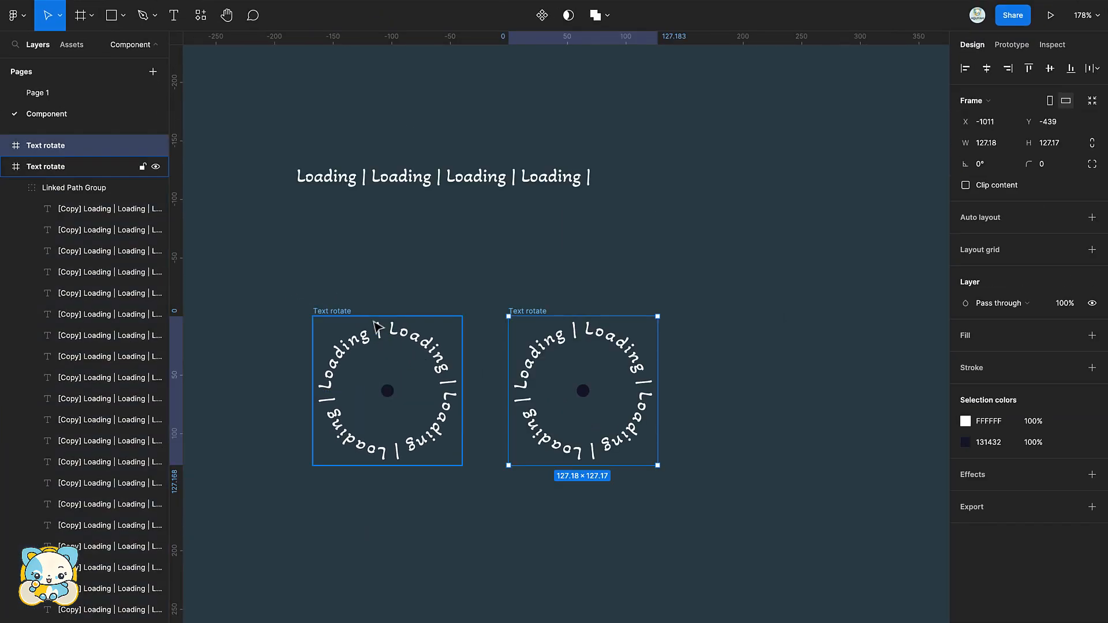
pyautogui.click(540, 345)
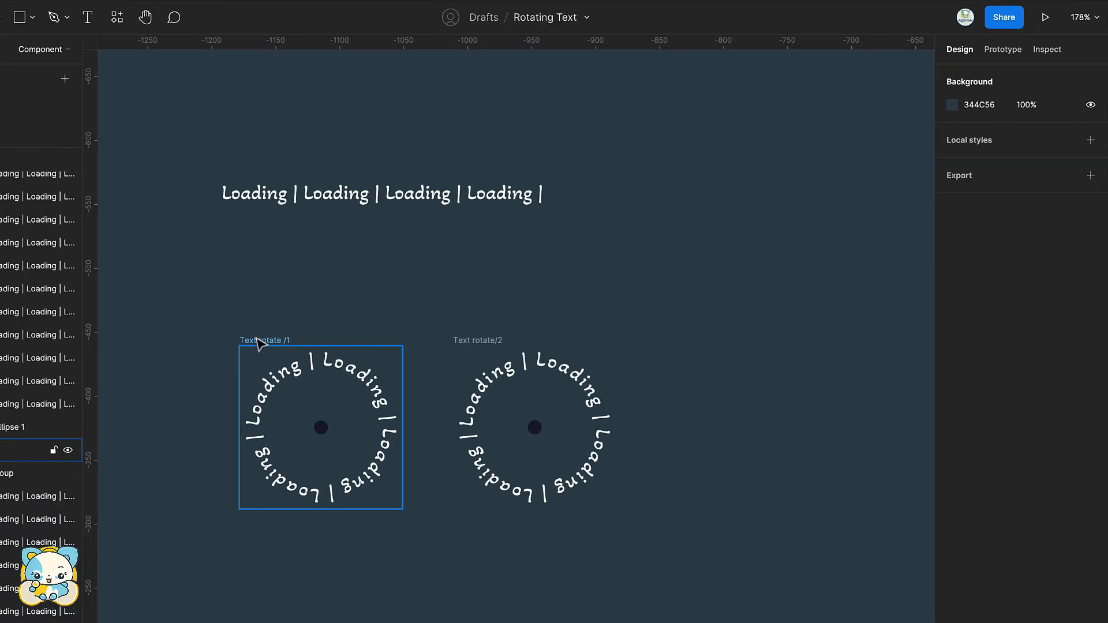
# - Combine the two Text rotate frames into a component set
pyautogui.click(137, 389)
pyautogui.keyDown('shift'); pyautogui.click(381, 390); pyautogui.keyUp('shift')
pyautogui.click(411, 21)
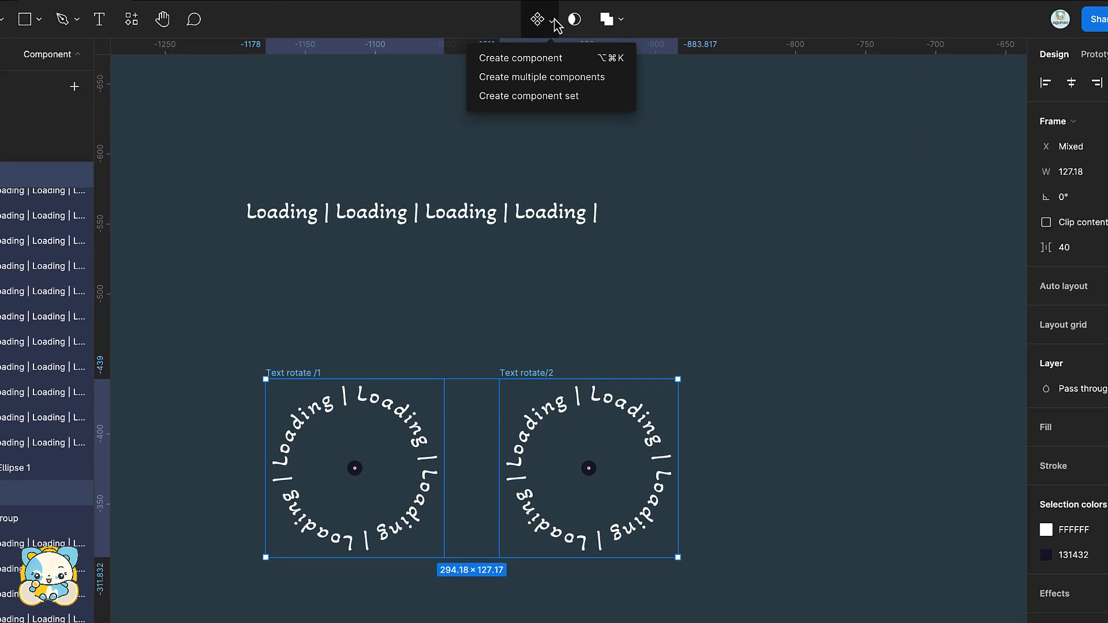
pyautogui.click(555, 97)
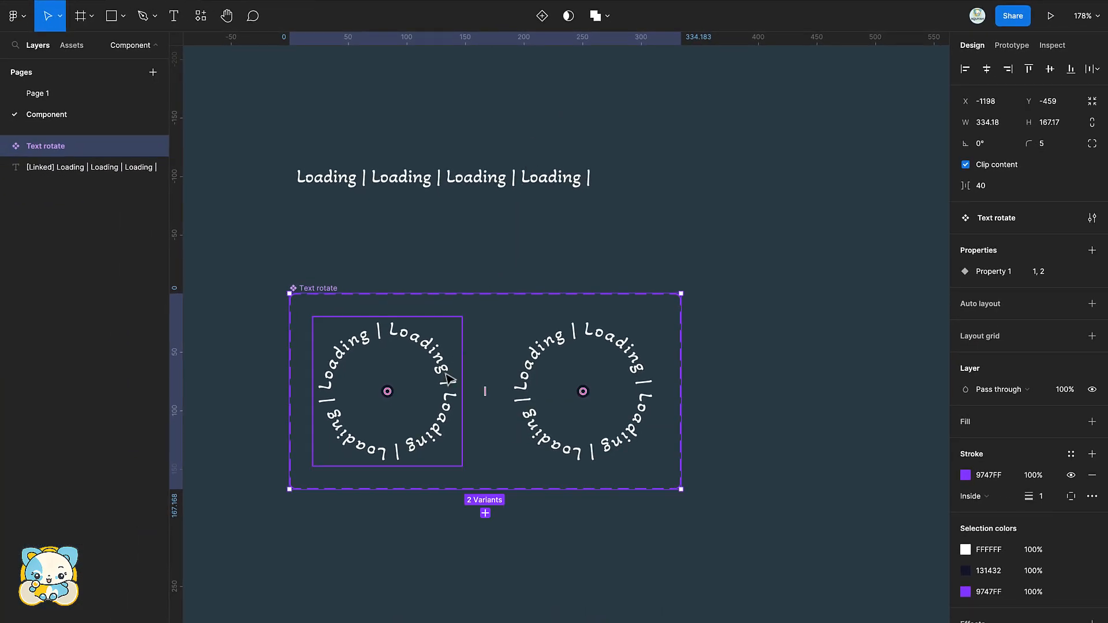
# - Add a prototype interaction from variant 1 to variant 2 of the Text rotate set
pyautogui.click(449, 379)
pyautogui.click(1012, 45)
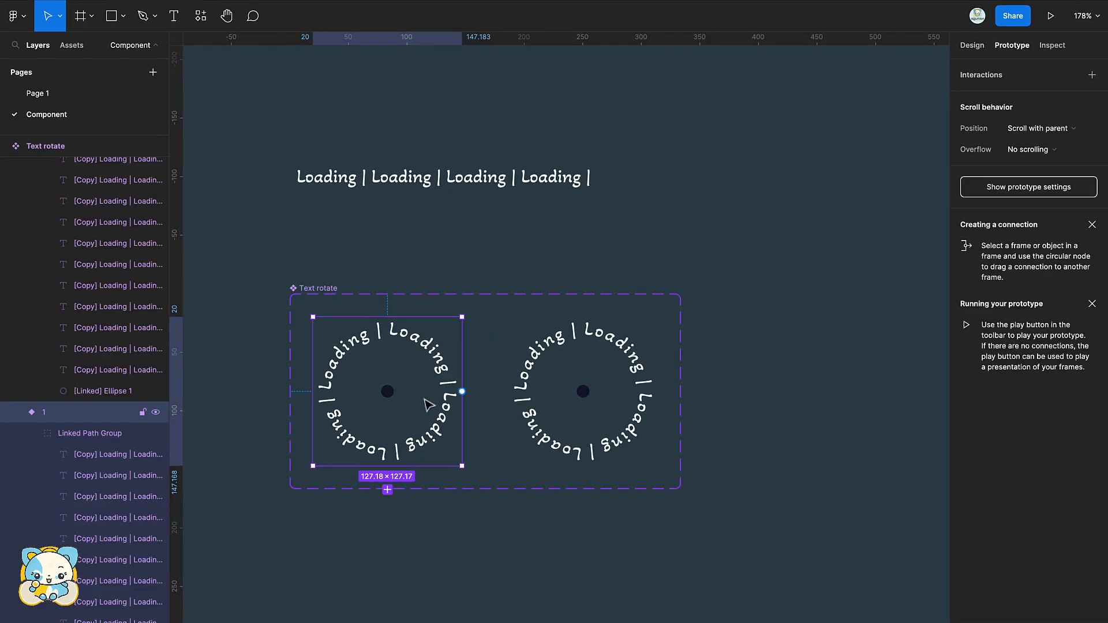
pyautogui.moveTo(511, 400); pyautogui.dragTo(517, 403)
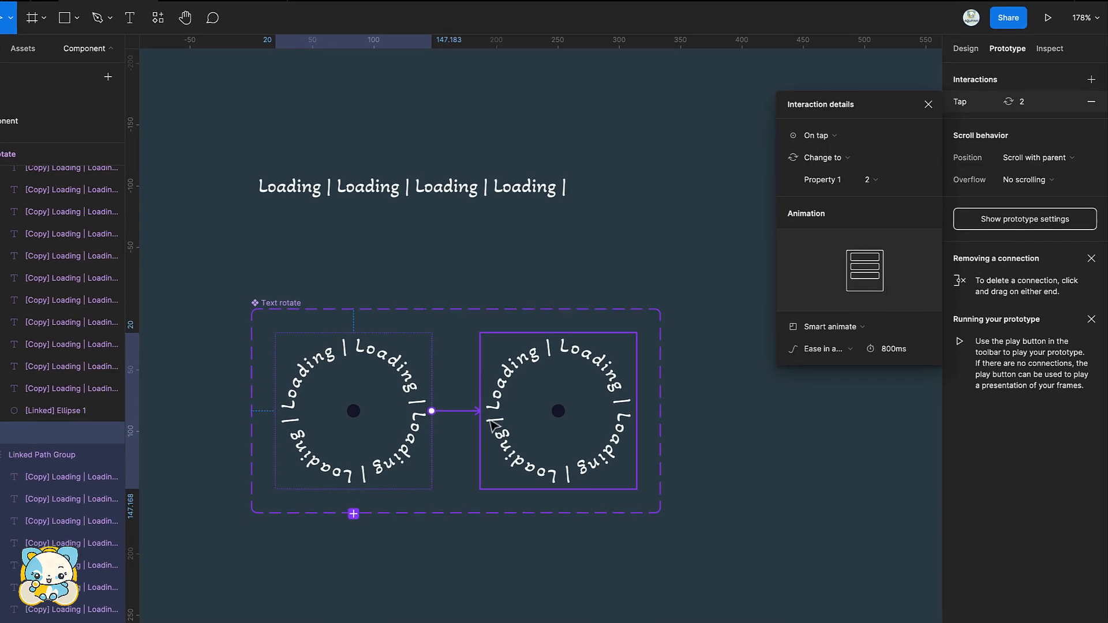
# - Set the interaction's trigger to After delay with 1 ms and its animation duration to 4000 ms
pyautogui.click(756, 164)
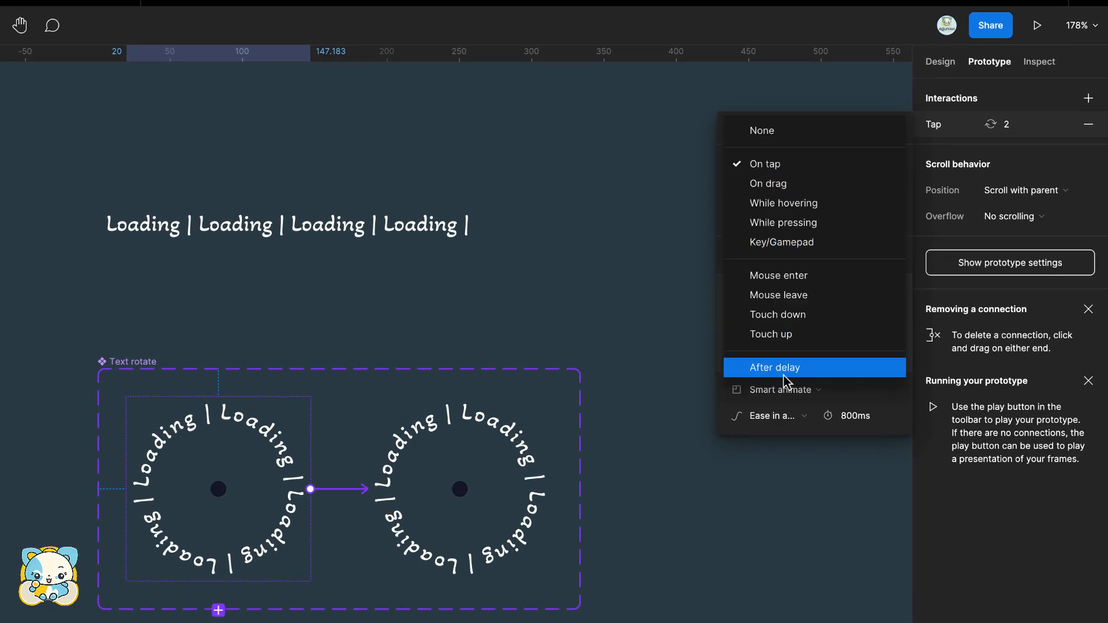
pyautogui.click(785, 369)
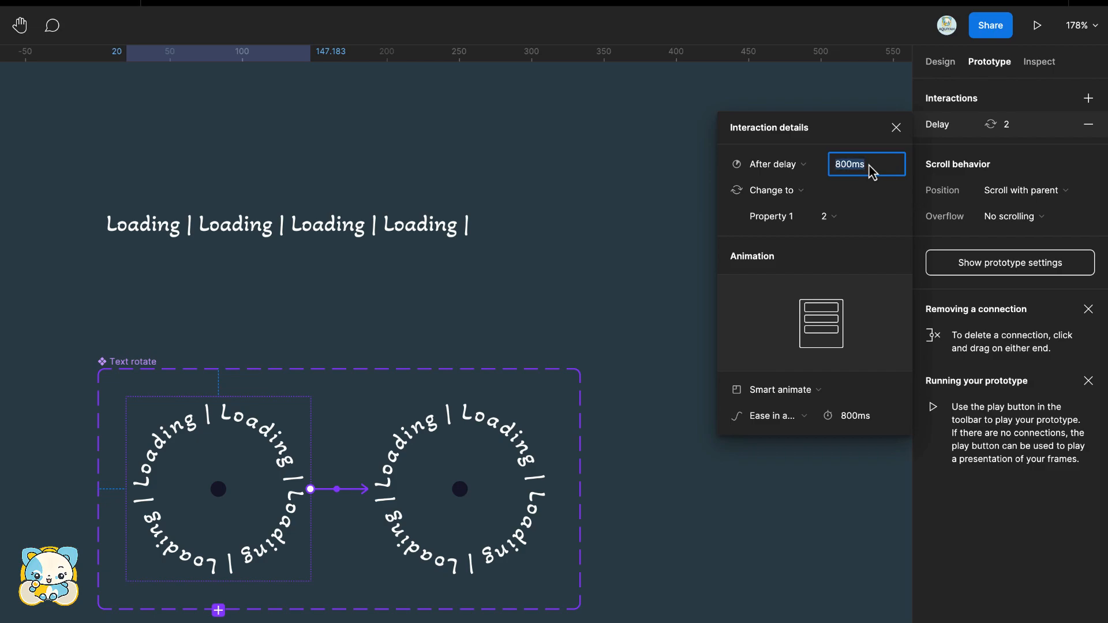
pyautogui.click(860, 426)
pyautogui.write('40')
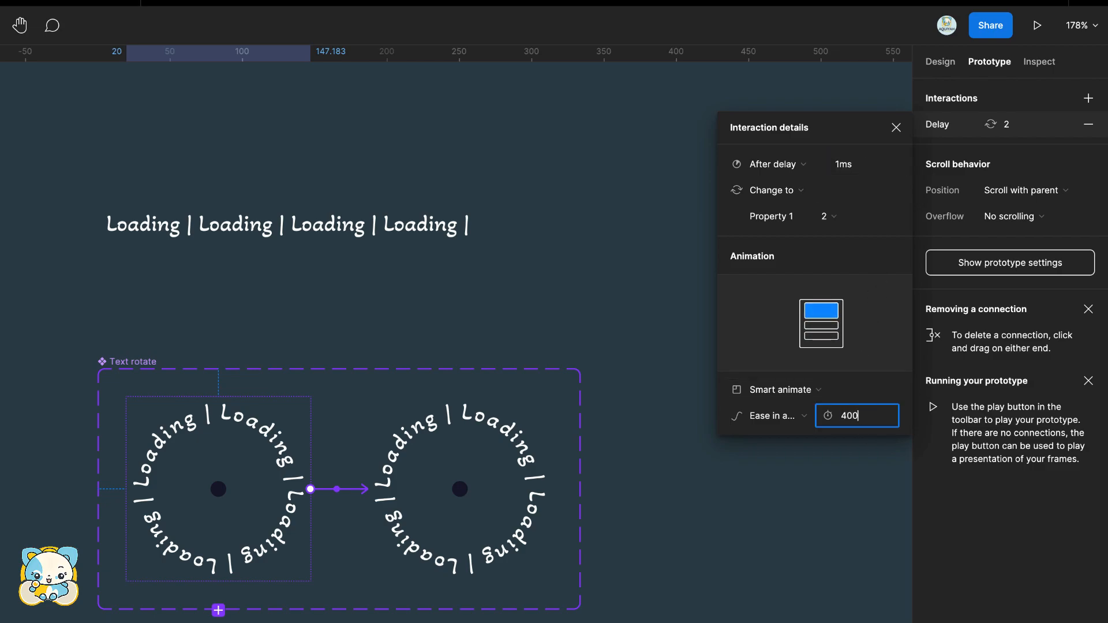
# - Link variant 2 back to variant 1 with an After delay trigger of 1 ms
pyautogui.click(456, 419)
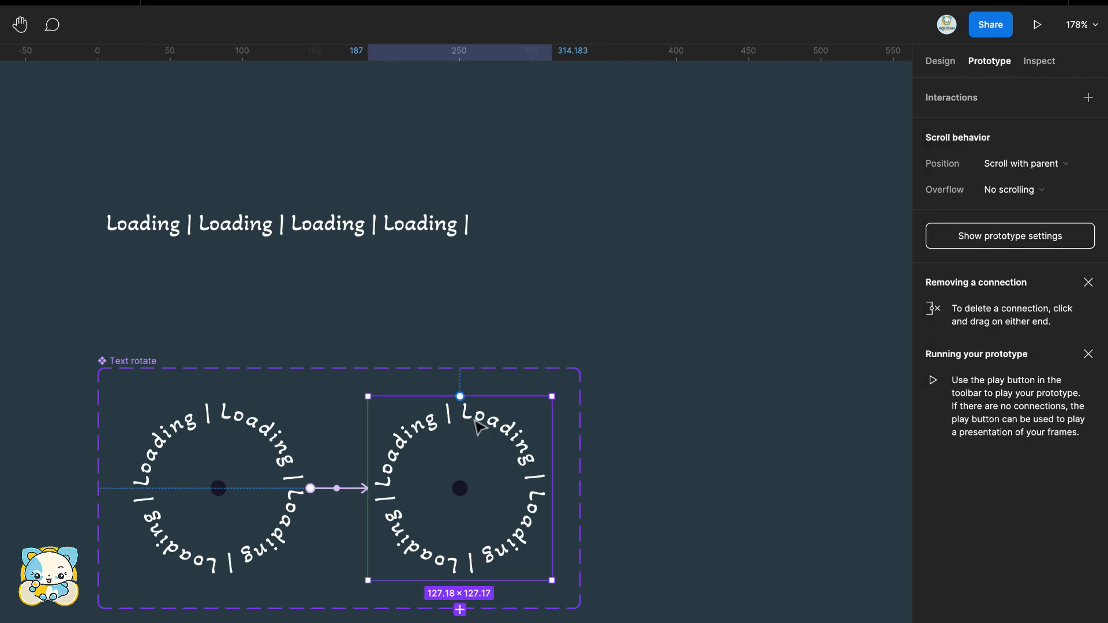
pyautogui.click(280, 432)
pyautogui.click(744, 165)
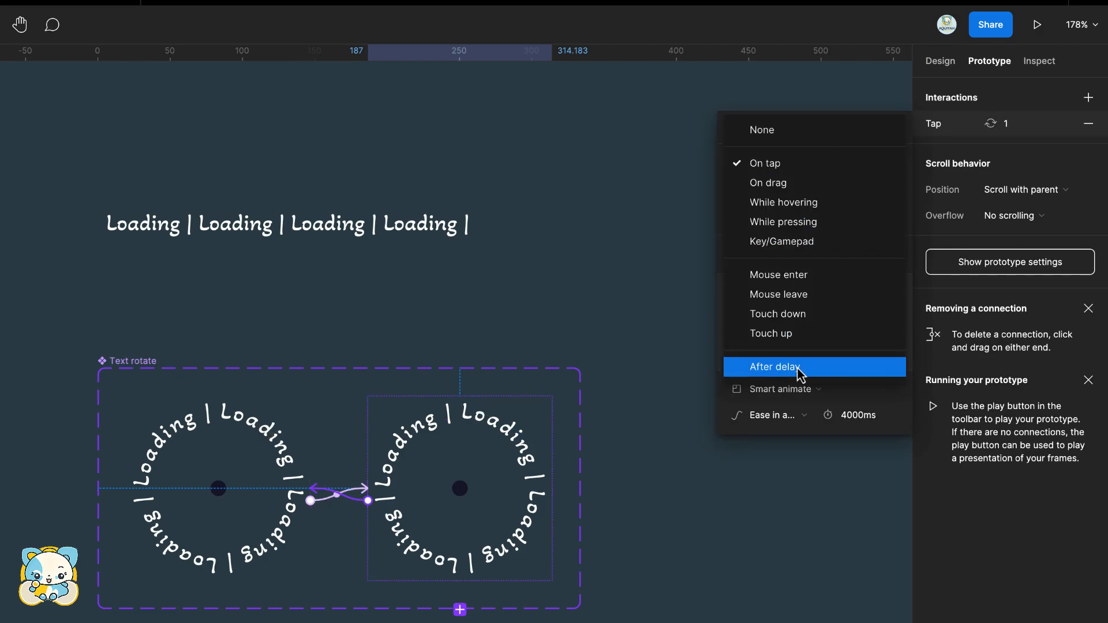
pyautogui.click(770, 365)
pyautogui.write('1')
pyautogui.press('Return')
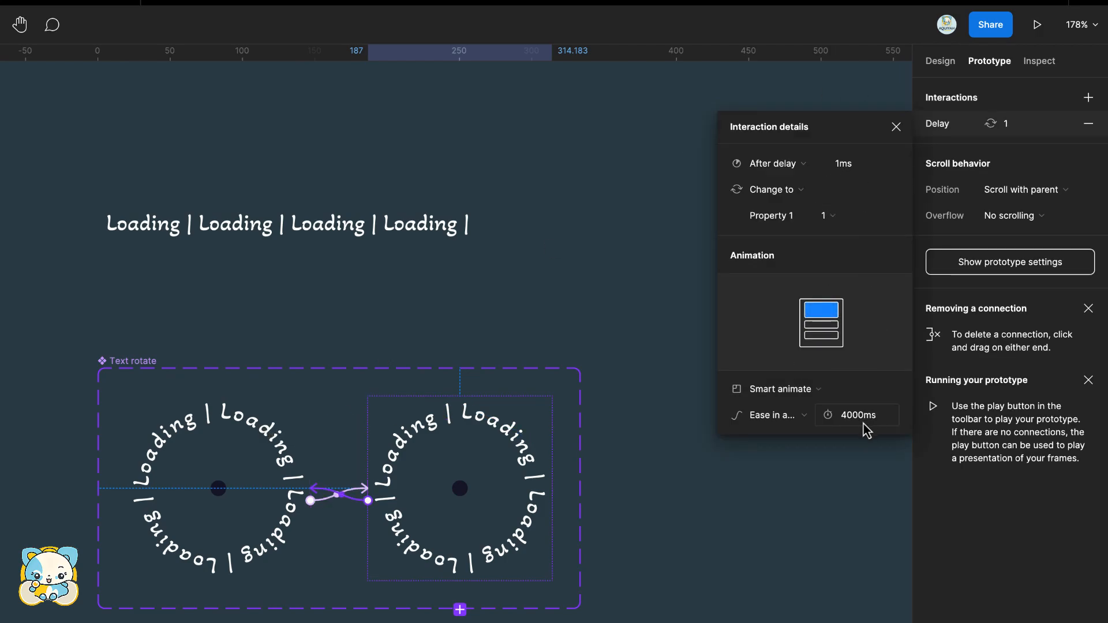
pyautogui.write('1')
pyautogui.press('Return')
# - Set the animation easing to Linear for both Text rotate interactions
pyautogui.click(776, 415)
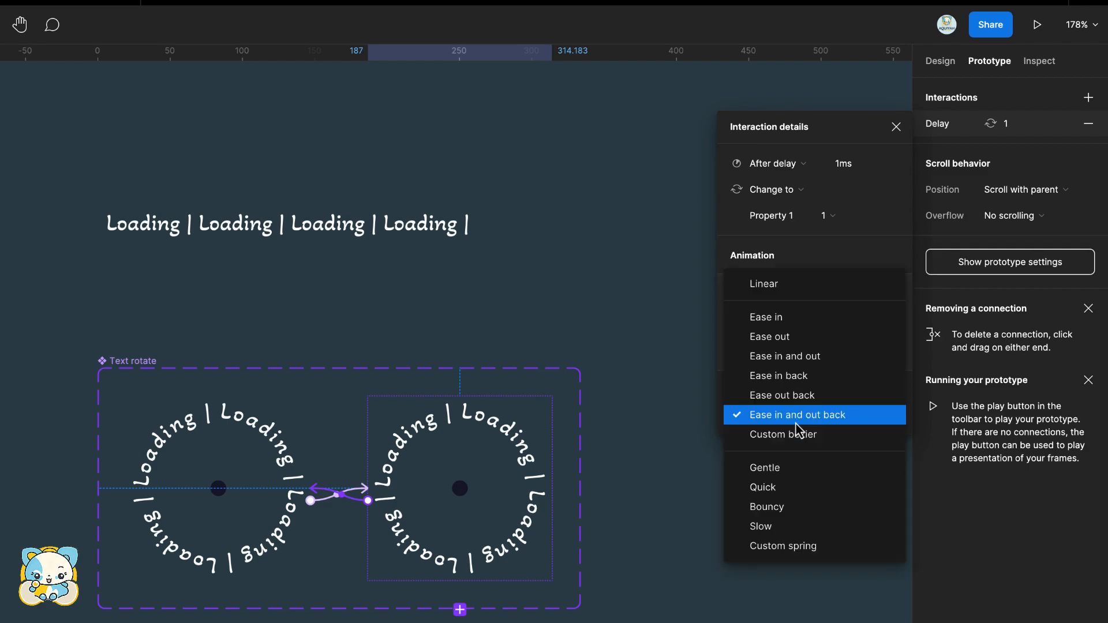
pyautogui.click(783, 289)
pyautogui.click(266, 473)
pyautogui.click(940, 132)
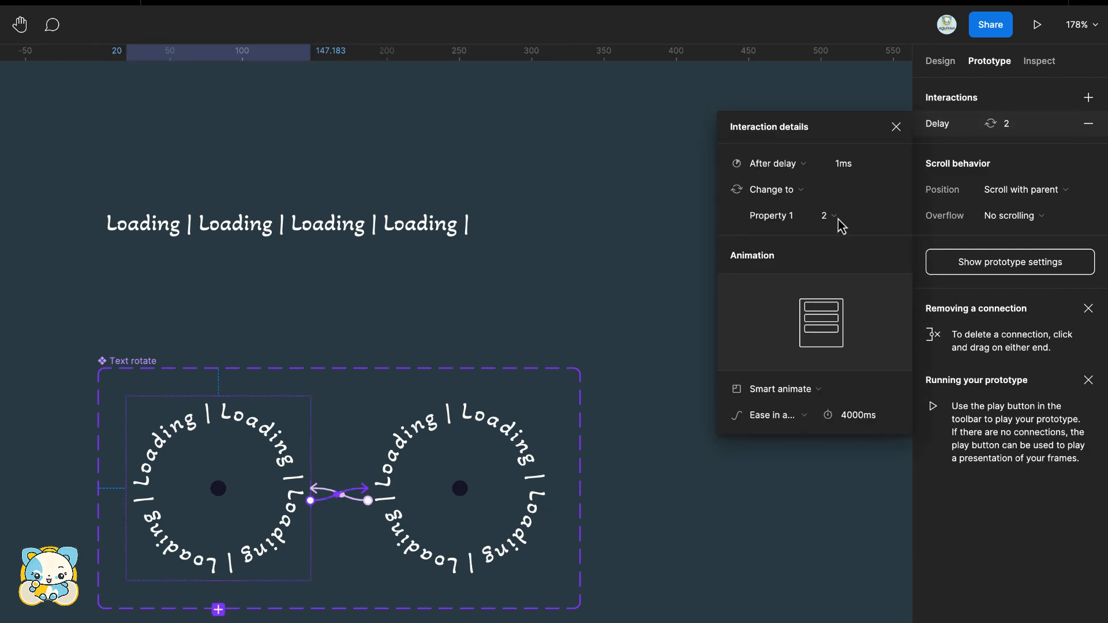
pyautogui.click(769, 415)
pyautogui.click(770, 288)
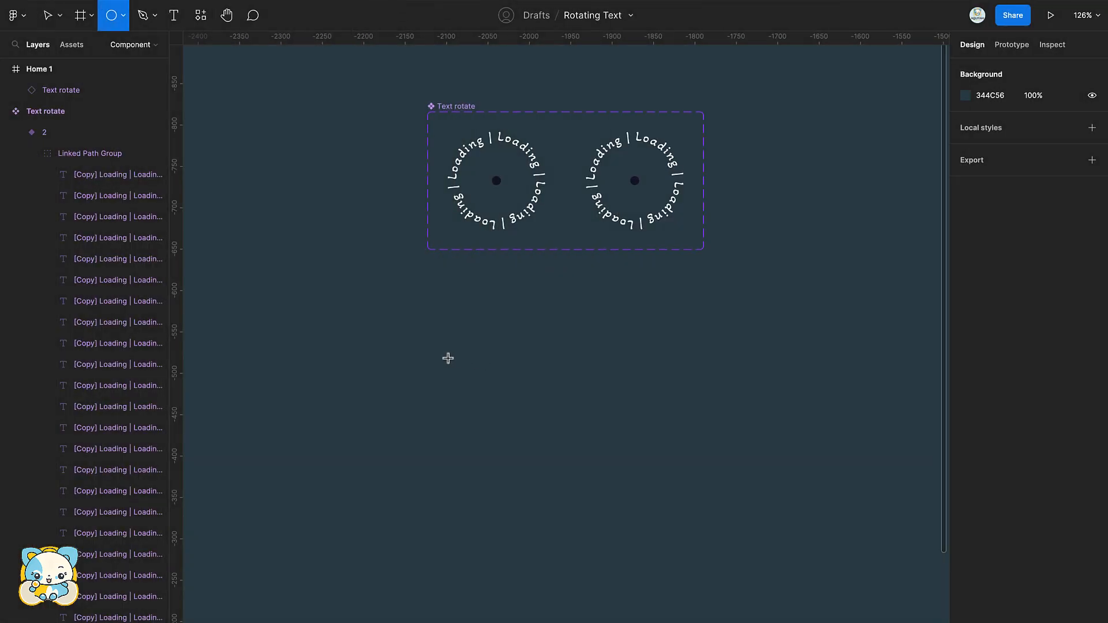
# - Draw a circle about 169 × 169 below the Text rotate component set and fill it with 5F38F5
pyautogui.moveTo(448, 359); pyautogui.dragTo(527, 507)
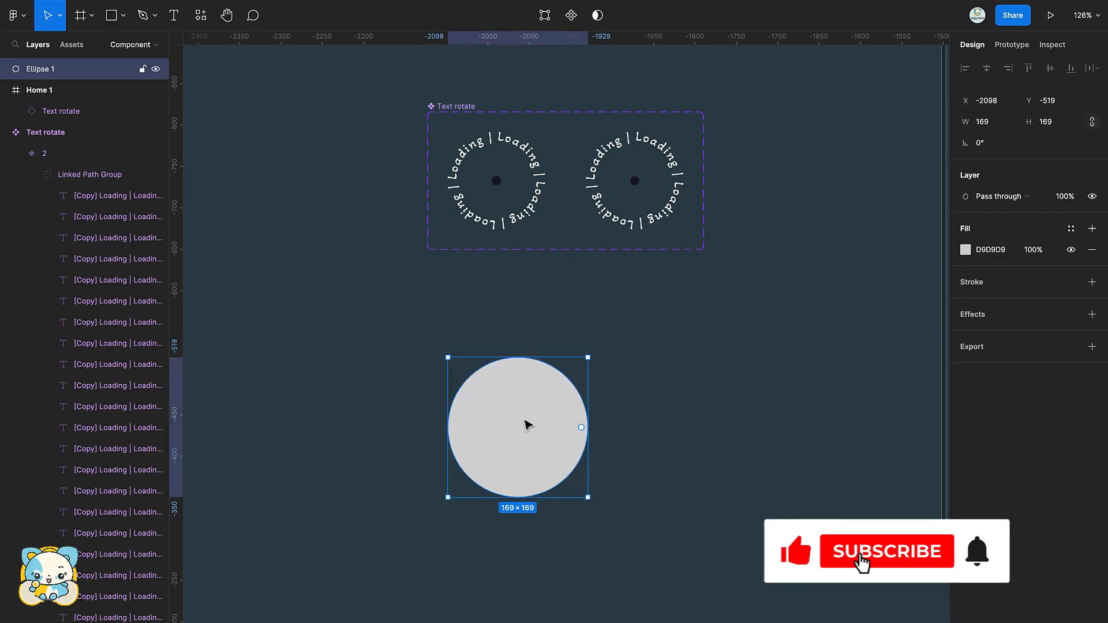
pyautogui.moveTo(527, 426); pyautogui.dragTo(470, 401)
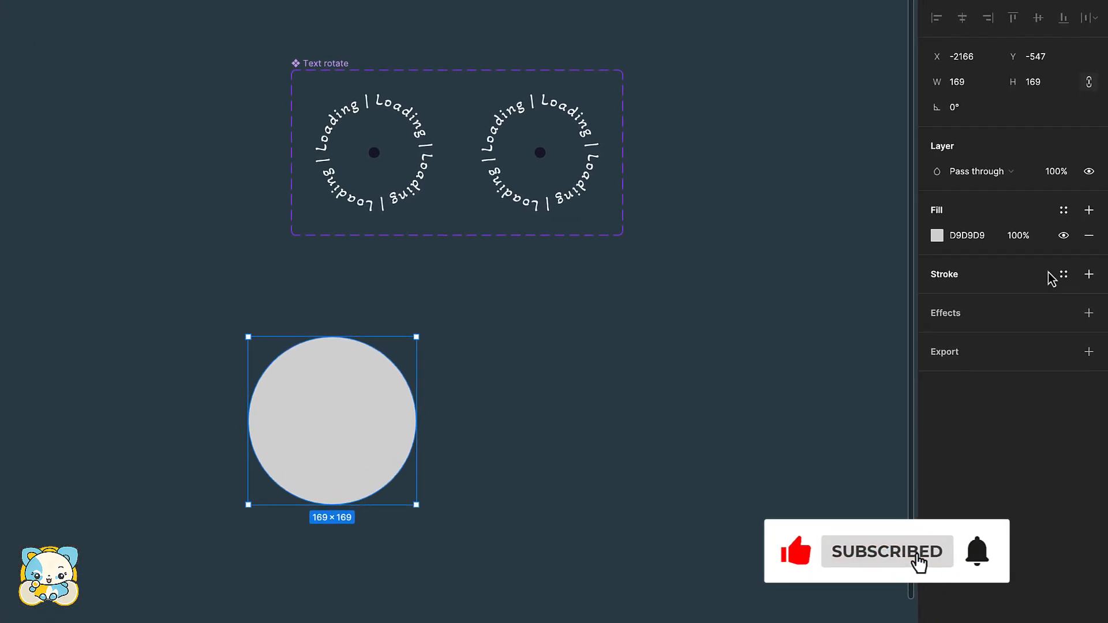
pyautogui.click(962, 237)
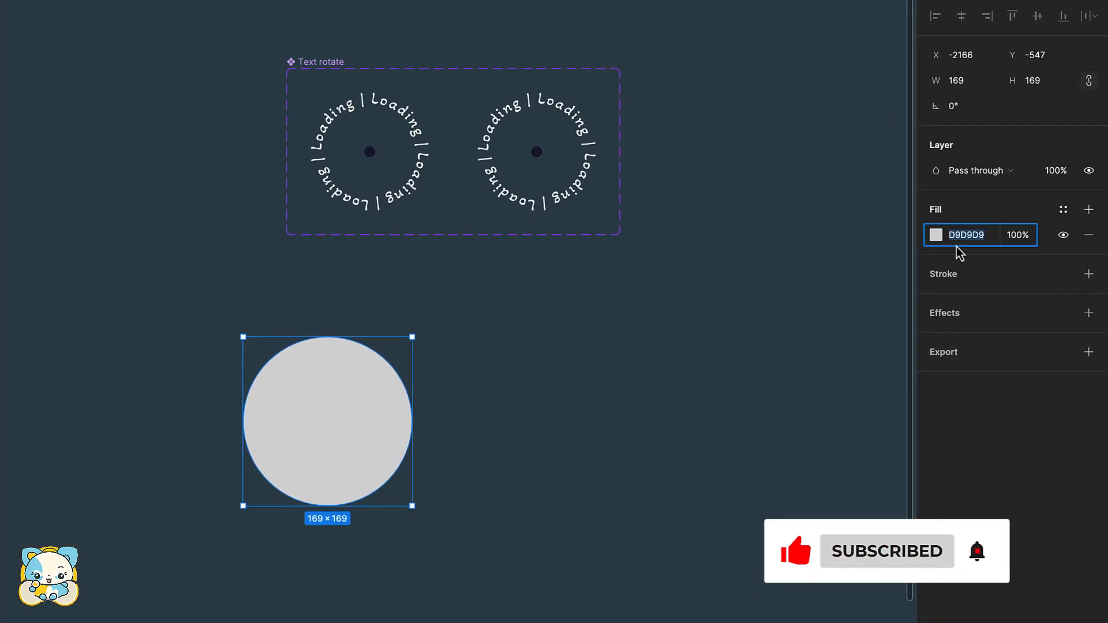
pyautogui.press('Return')
# - Turn the purple circle into a component named Loading circle
pyautogui.hotkey('ctrl', 'alt', 'k')
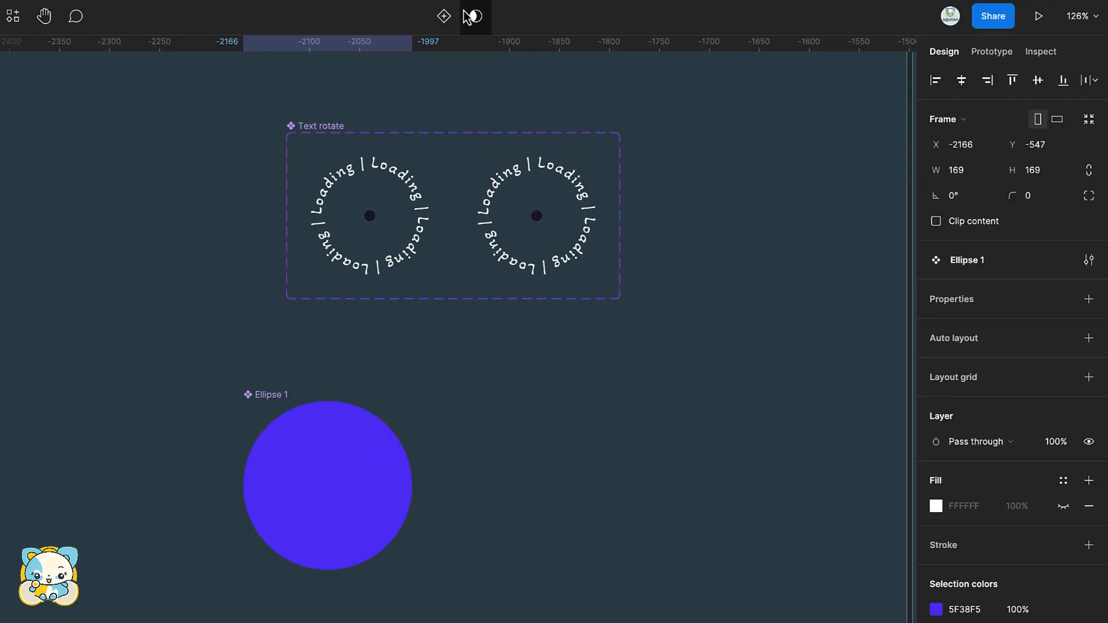
pyautogui.doubleClick(274, 395)
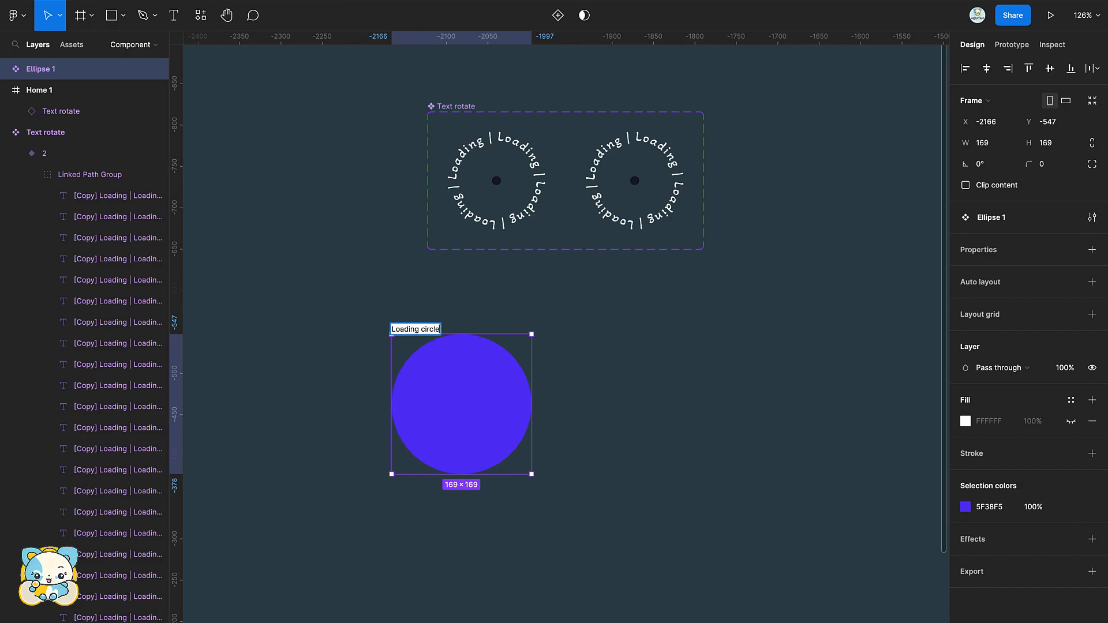
pyautogui.press('Return')
# - Add a second variant to Loading circle and move the uppermost anchor point of its ellipse up to Y -10
pyautogui.click(558, 15)
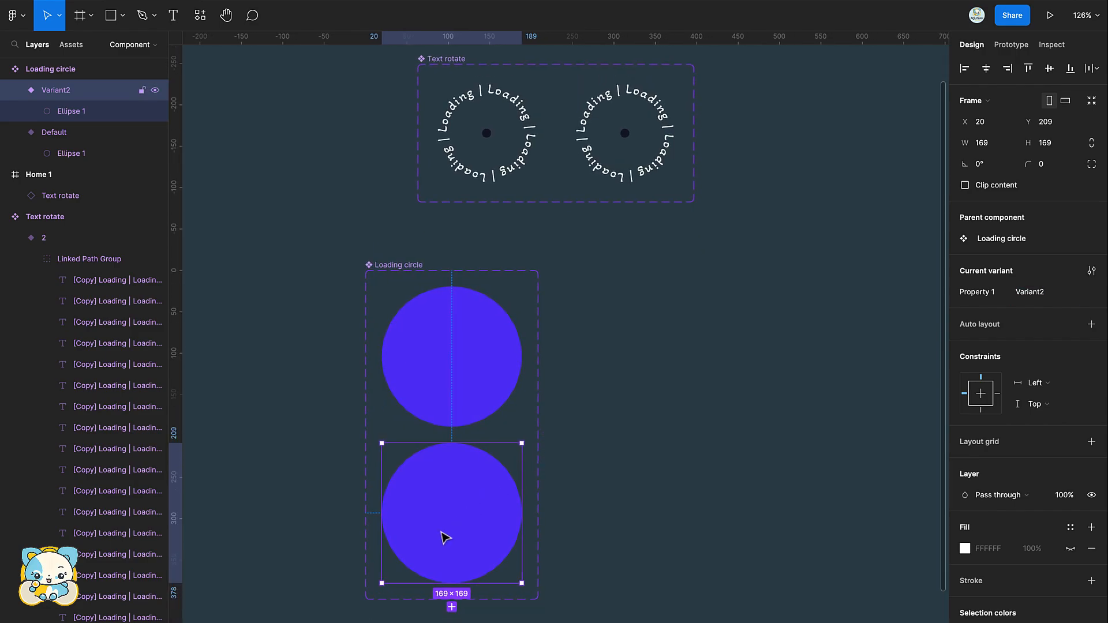
pyautogui.click(445, 538)
pyautogui.doubleClick(445, 538)
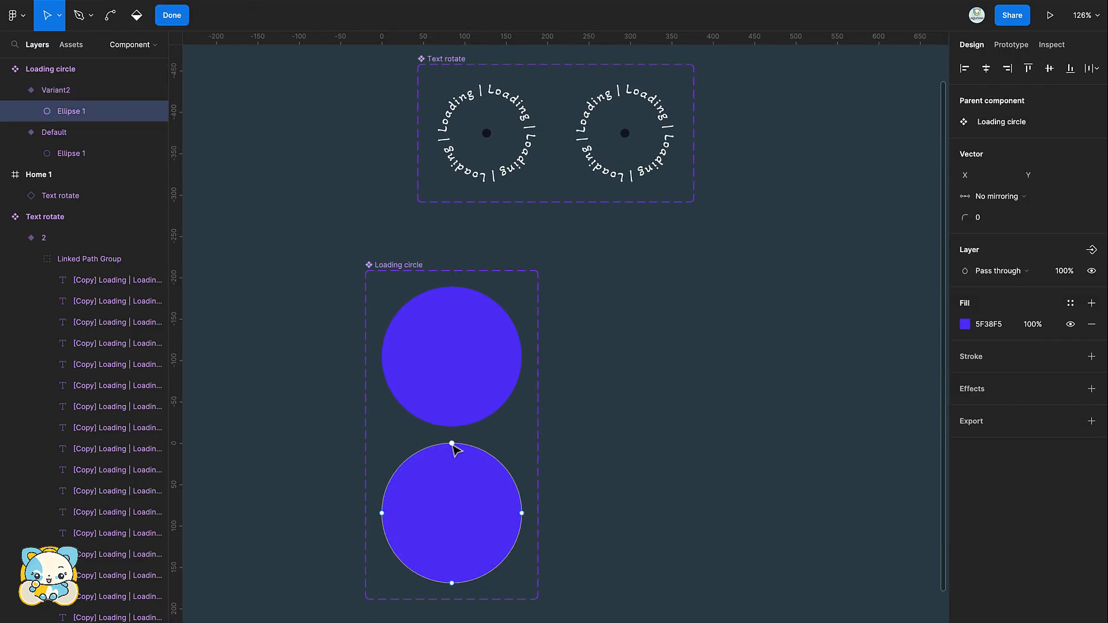
pyautogui.hotkey('shift', 'Up')
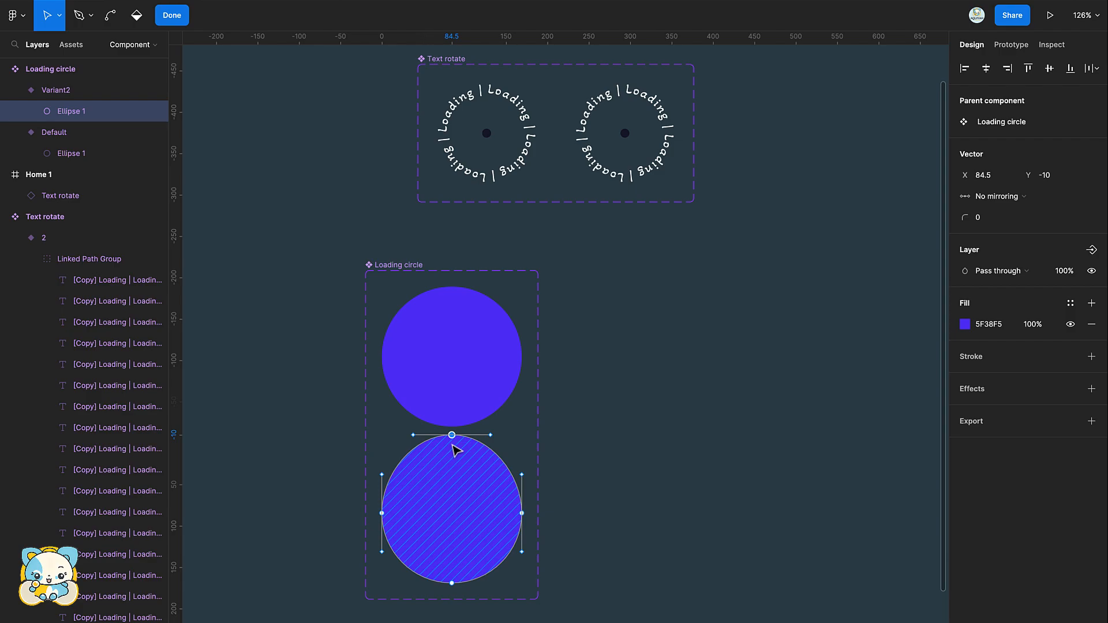
pyautogui.click(477, 381)
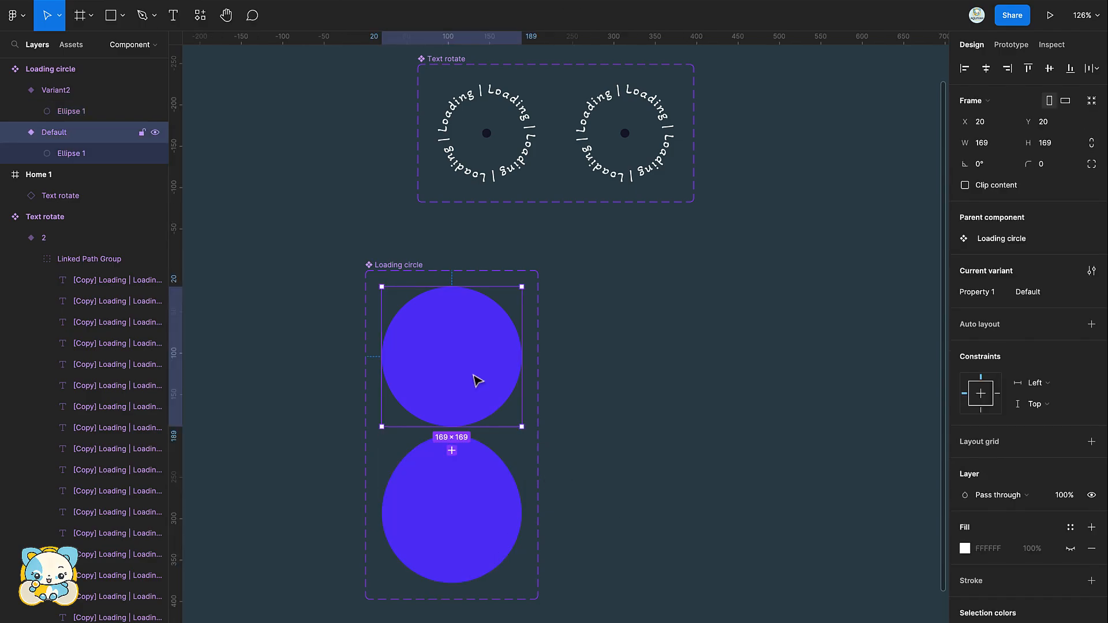
# - Add a third variant to Loading circle and pull the rightmost anchor point of its ellipse outward
pyautogui.click(451, 451)
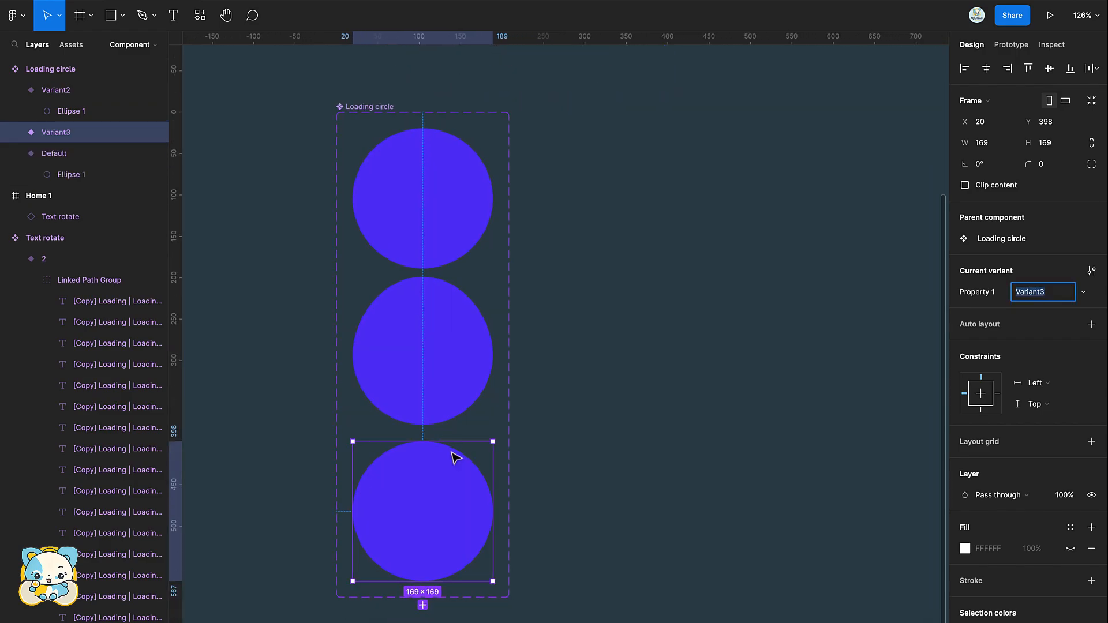
pyautogui.press('Return')
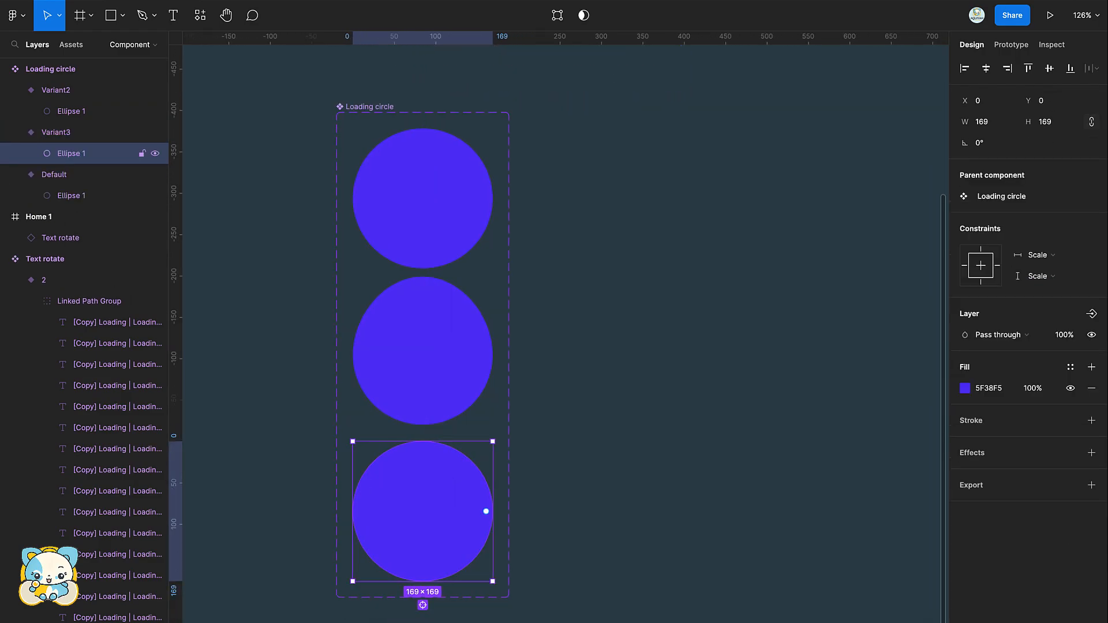
pyautogui.press('Return')
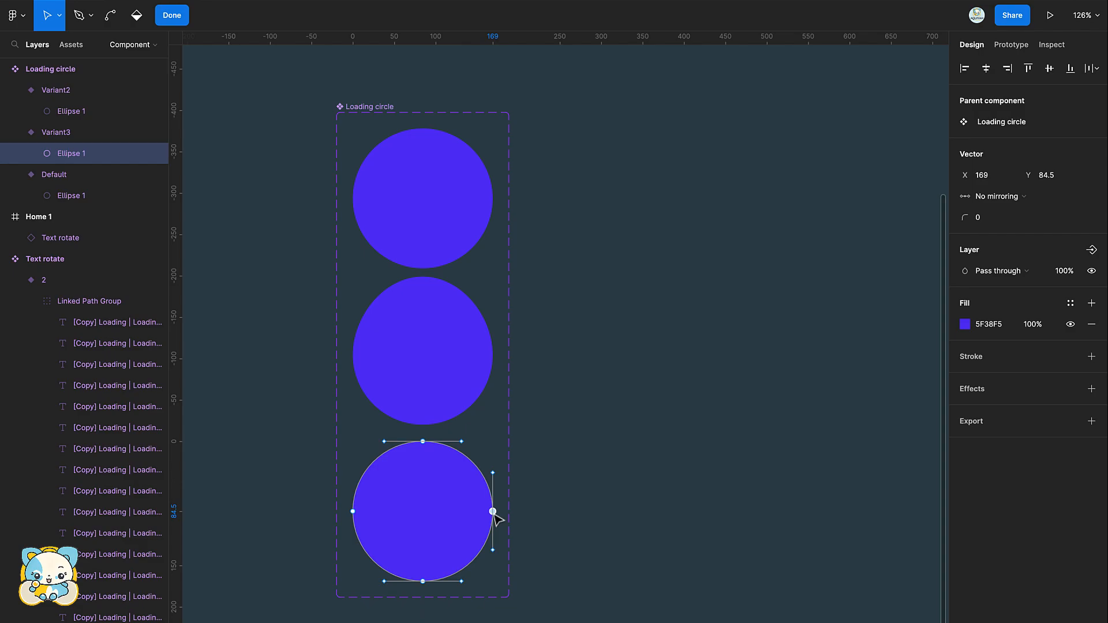
pyautogui.moveTo(493, 512); pyautogui.dragTo(500, 515)
pyautogui.press('Escape')
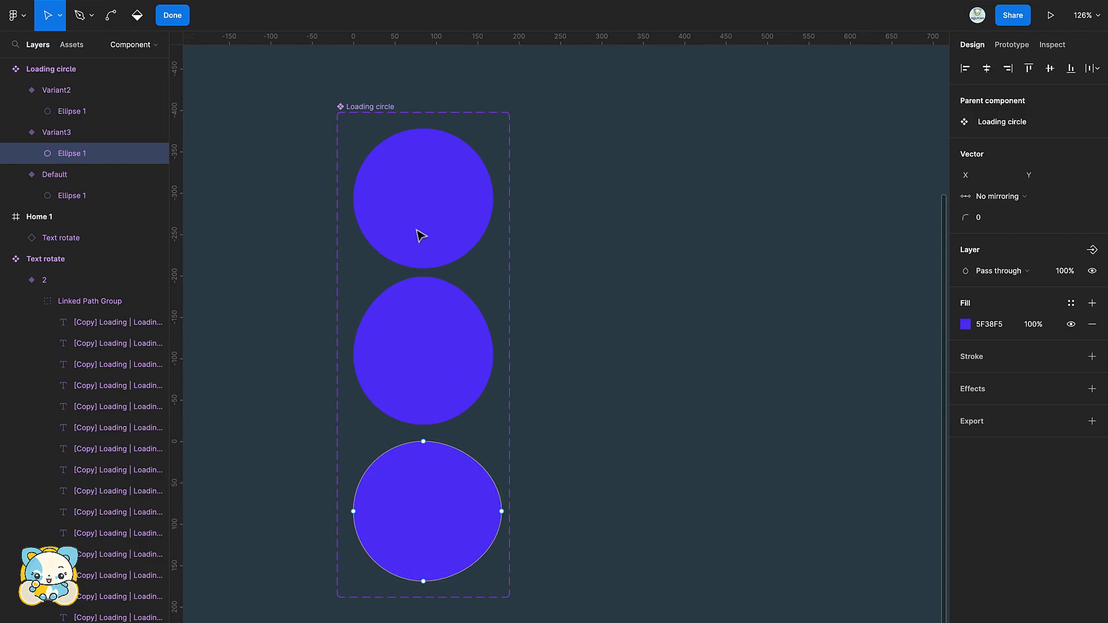
# - Add a fourth variant to Loading circle and pull the lowest anchor point of its ellipse downward
pyautogui.click(421, 236)
pyautogui.click(423, 293)
pyautogui.scroll(-2, 428, 281)
pyautogui.doubleClick(414, 560)
pyautogui.doubleClick(456, 575)
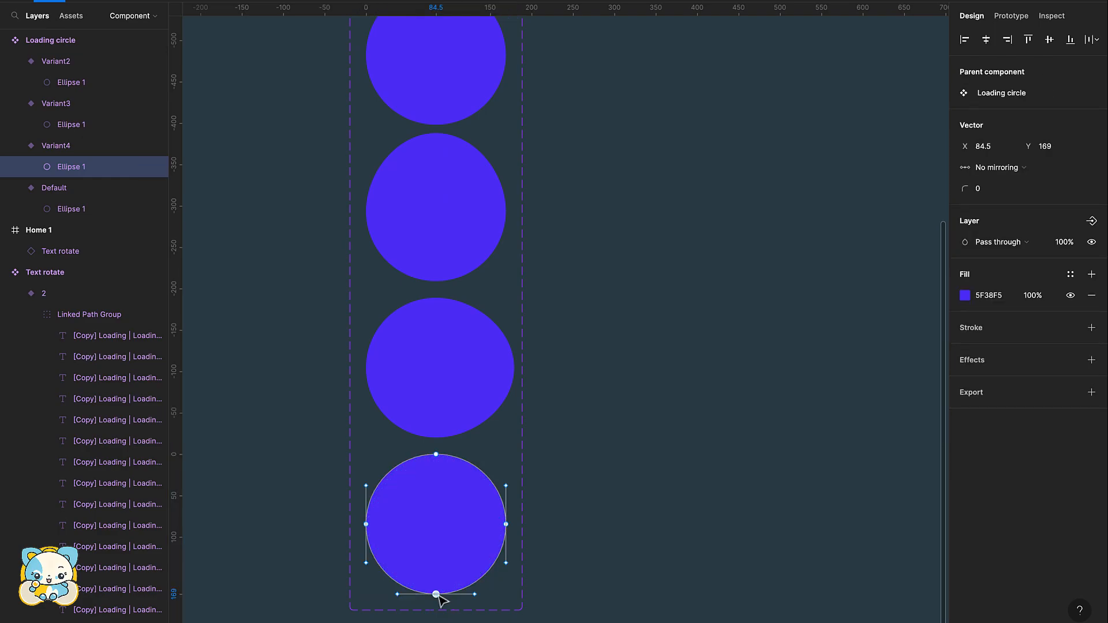
# - Pull the leftmost anchor point of the Default variant's ellipse outward
pyautogui.scroll(3, 460, 347)
pyautogui.click(461, 211)
pyautogui.doubleClick(462, 212)
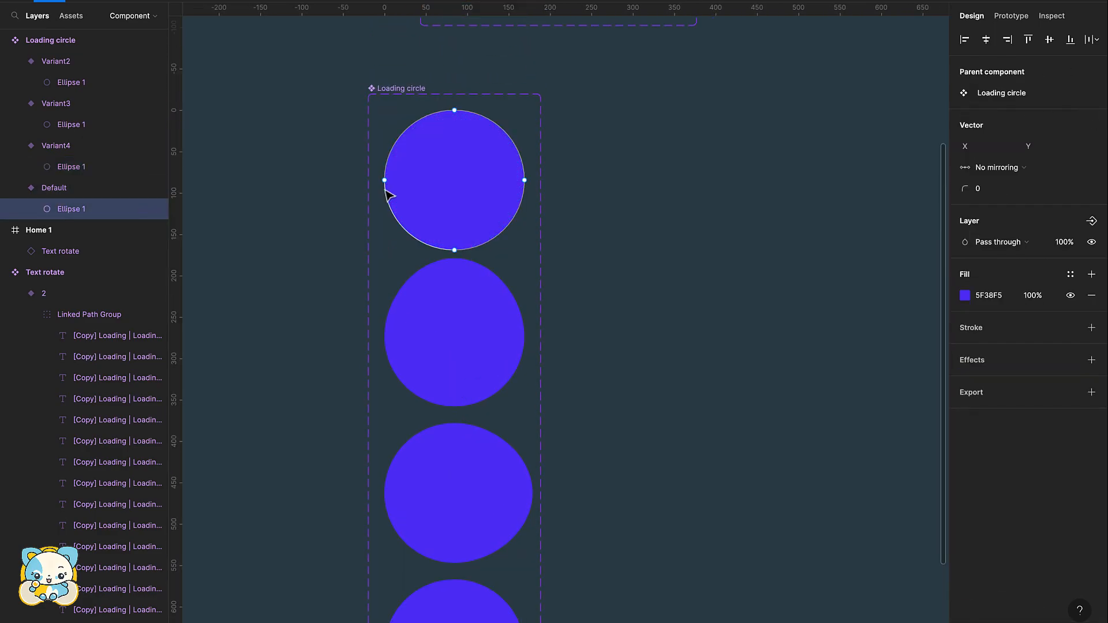
pyautogui.press('Escape')
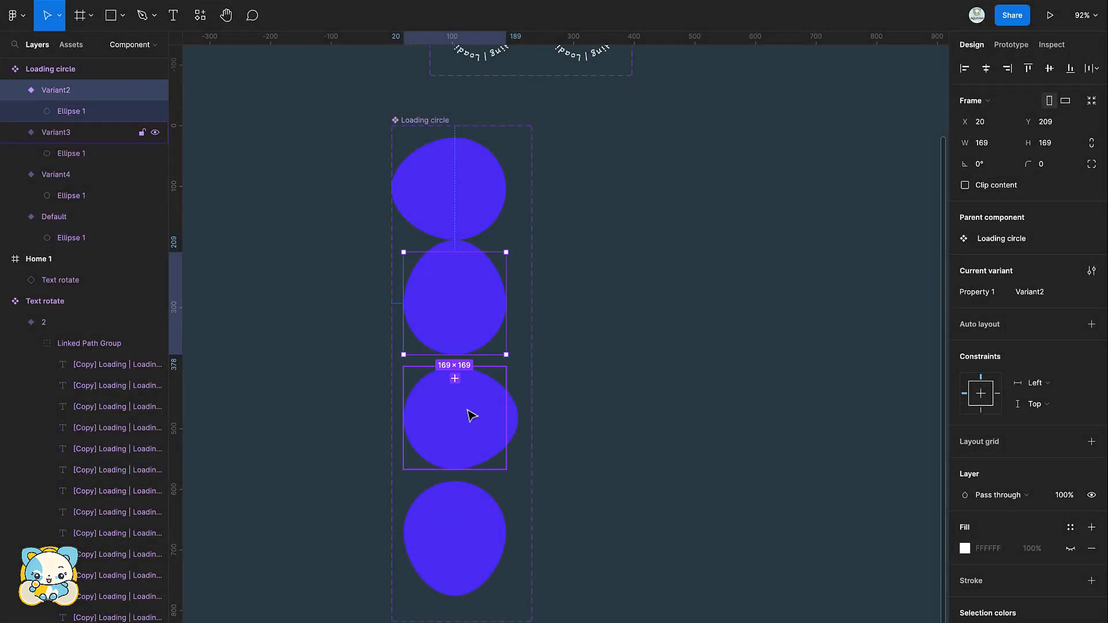
# - Reorder the Loading circle variants so that Default sits last, directly below Variant4
pyautogui.keyDown('shift'); pyautogui.click(472, 416); pyautogui.keyUp('shift')
pyautogui.keyDown('shift'); pyautogui.click(463, 525); pyautogui.keyUp('shift')
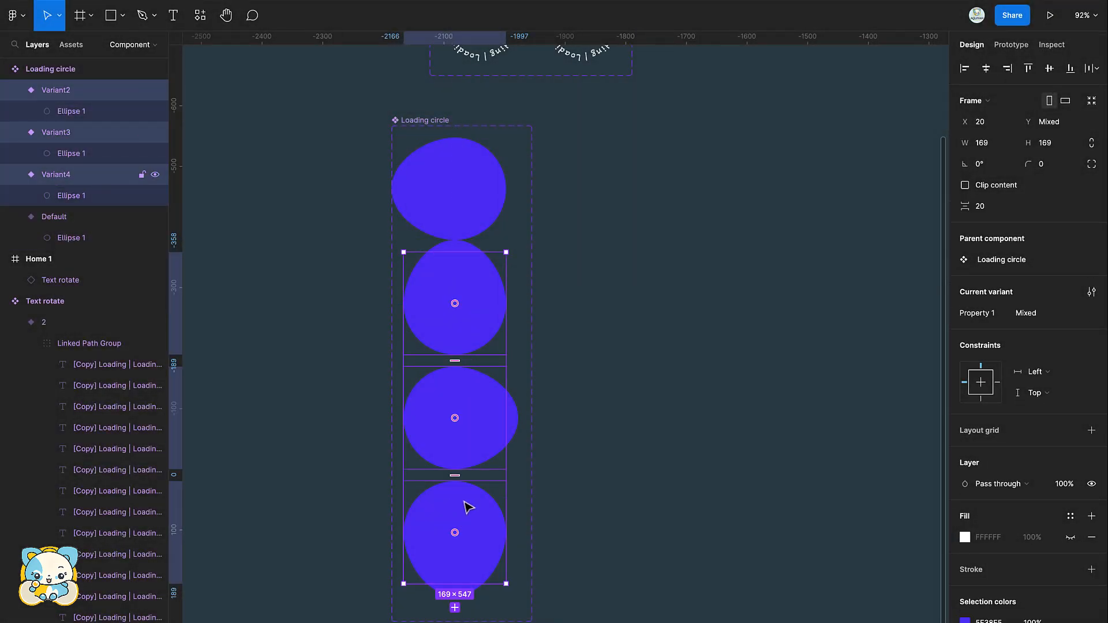
pyautogui.keyDown('shift'); pyautogui.click(460, 204); pyautogui.keyUp('shift')
pyautogui.moveTo(460, 196); pyautogui.dragTo(457, 532)
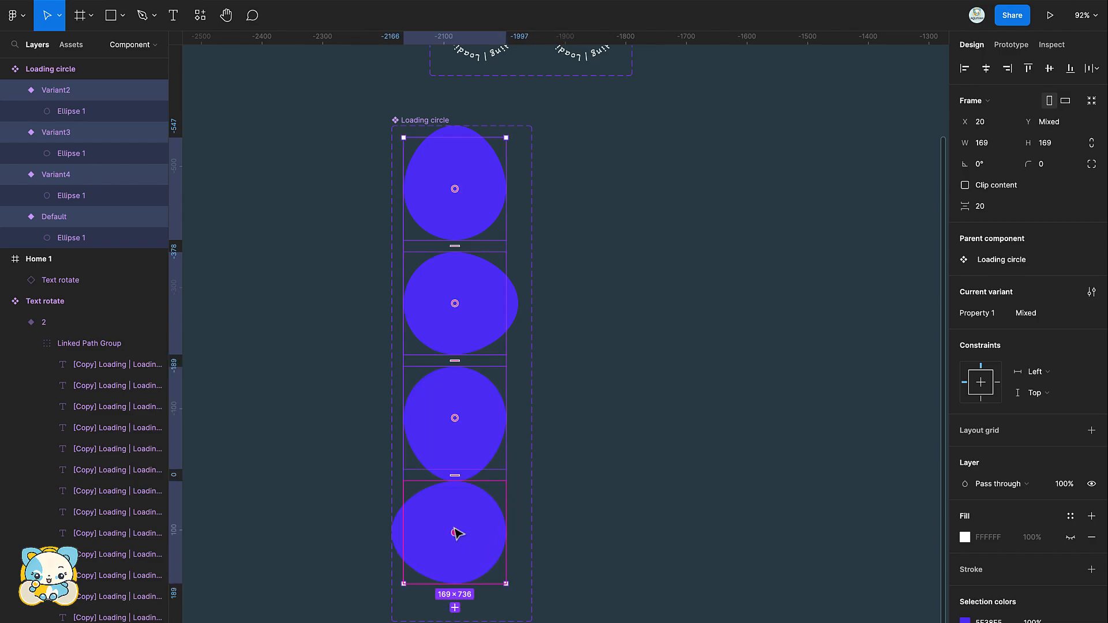
pyautogui.click(645, 430)
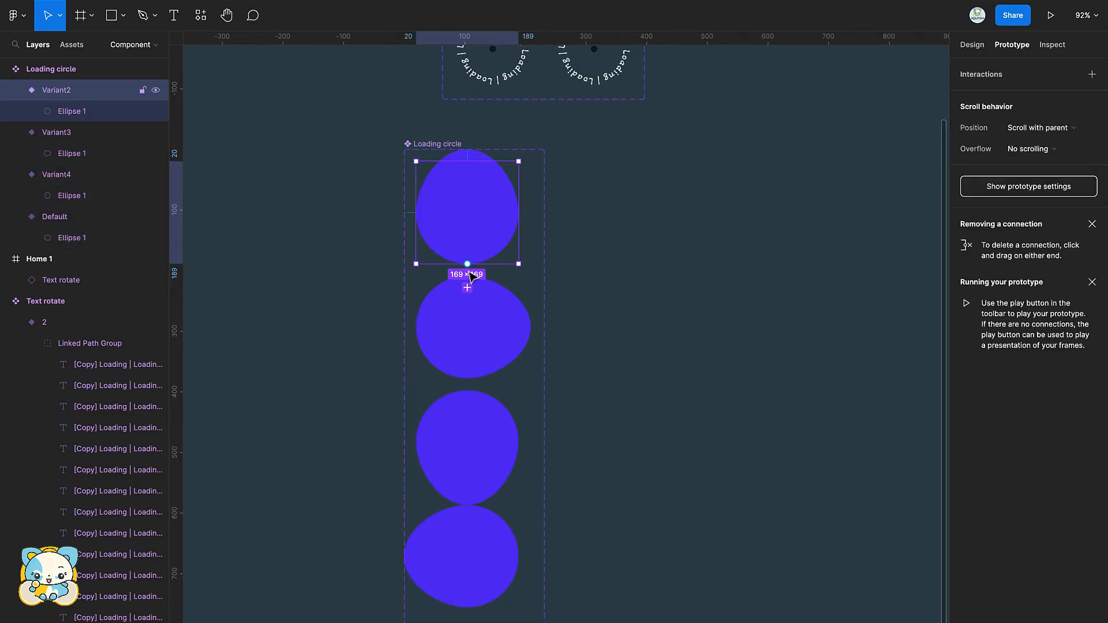
# - Link Variant2 to Variant3 and Variant3 to Variant4 of Loading circle with After delay interactions
pyautogui.moveTo(519, 214); pyautogui.dragTo(493, 349)
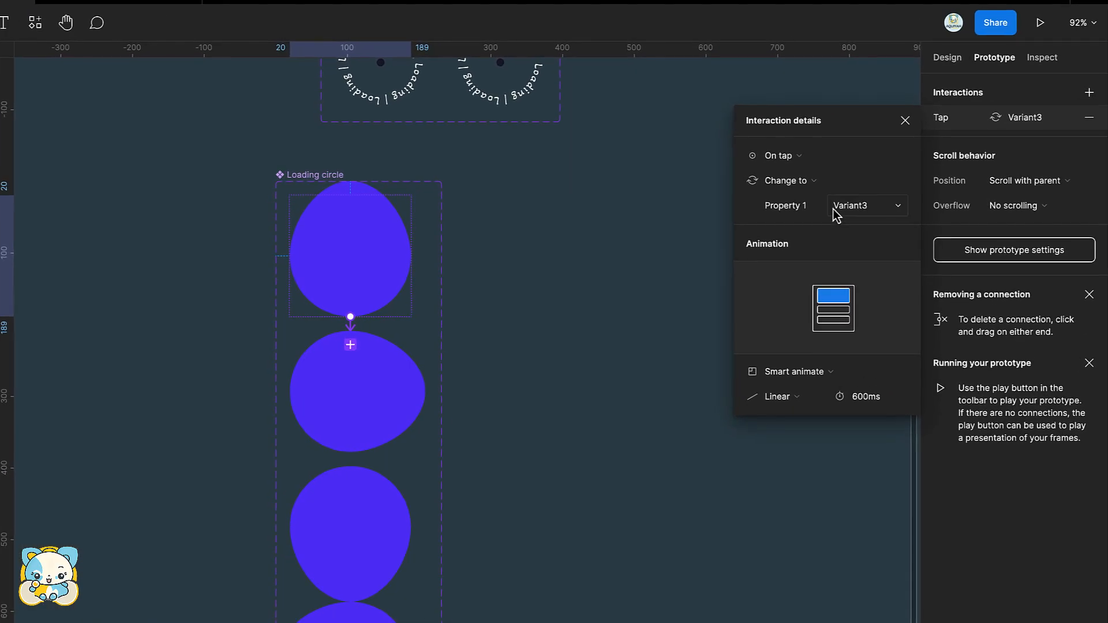
pyautogui.click(827, 156)
pyautogui.click(815, 349)
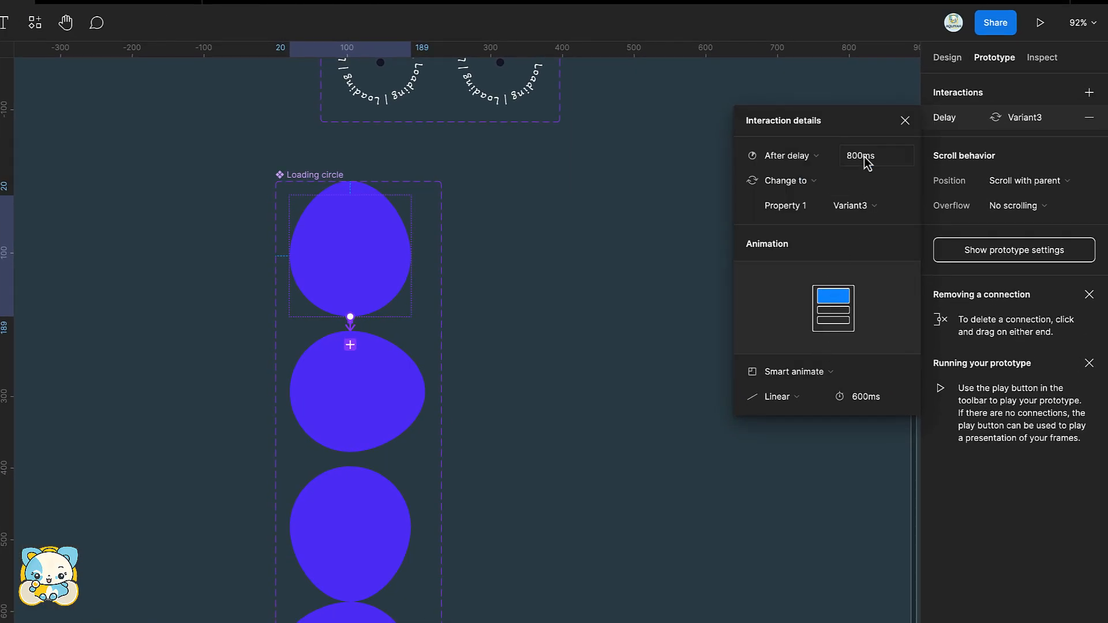
pyautogui.click(324, 427)
pyautogui.moveTo(411, 391); pyautogui.dragTo(350, 612)
pyautogui.click(785, 156)
pyautogui.click(797, 350)
# - Give the Variant4 to Default interaction of Loading circle an After delay trigger of 1 ms
pyautogui.click(398, 533)
pyautogui.click(788, 156)
pyautogui.click(797, 349)
pyautogui.click(877, 155)
pyautogui.write('1')
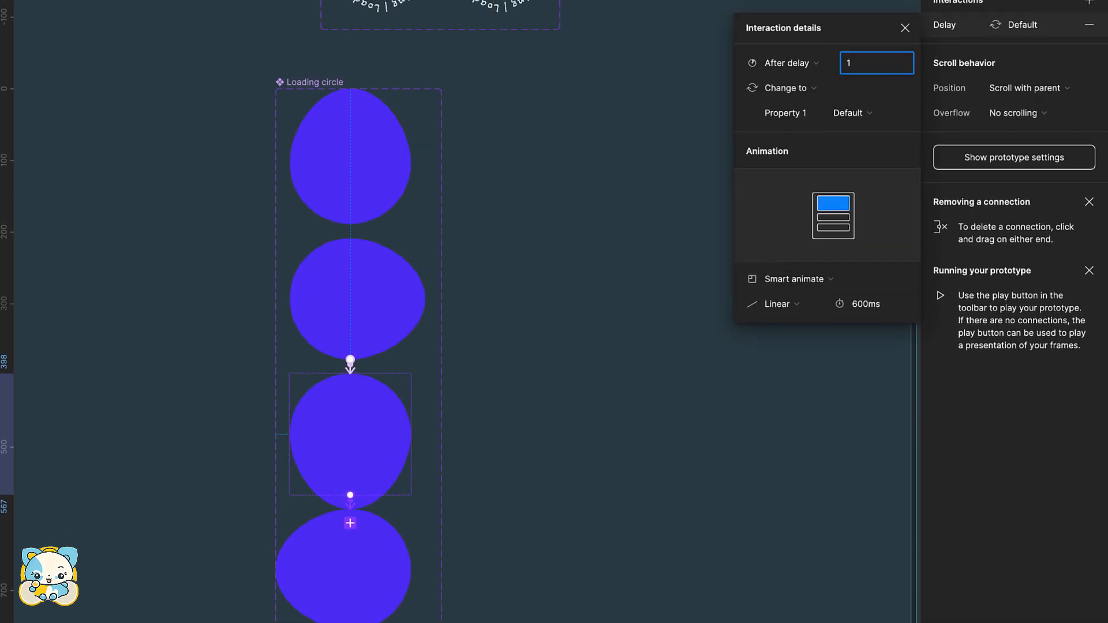
pyautogui.click(910, 40)
# - Connect the Default variant of Loading circle back to Variant2 to close the loop
pyautogui.click(369, 579)
pyautogui.moveTo(410, 569); pyautogui.dragTo(400, 212)
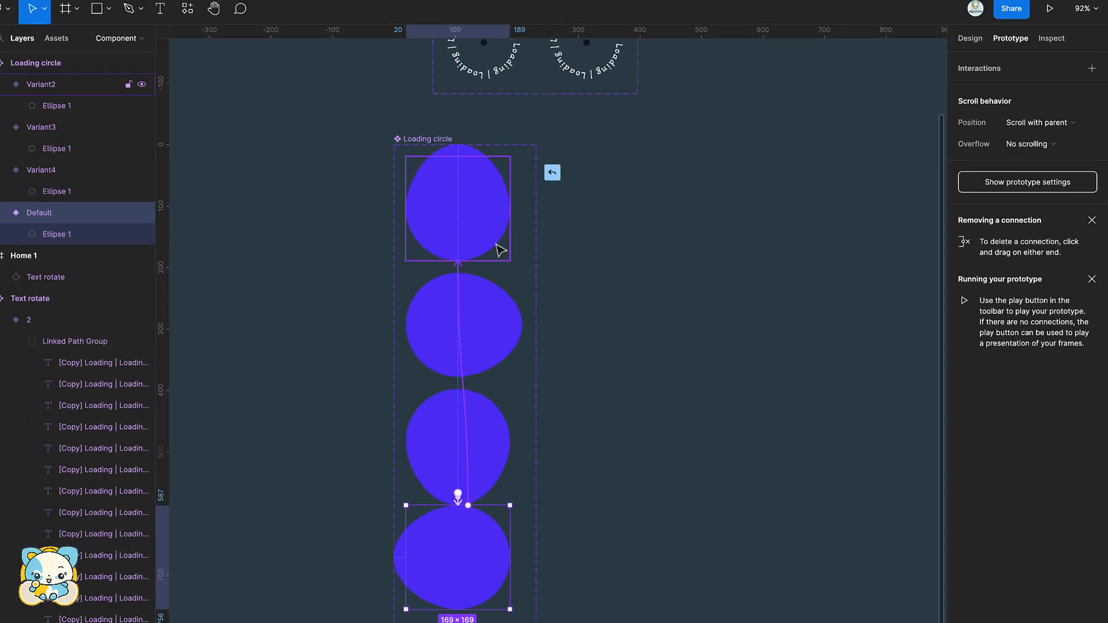
pyautogui.moveTo(500, 250); pyautogui.dragTo(497, 249)
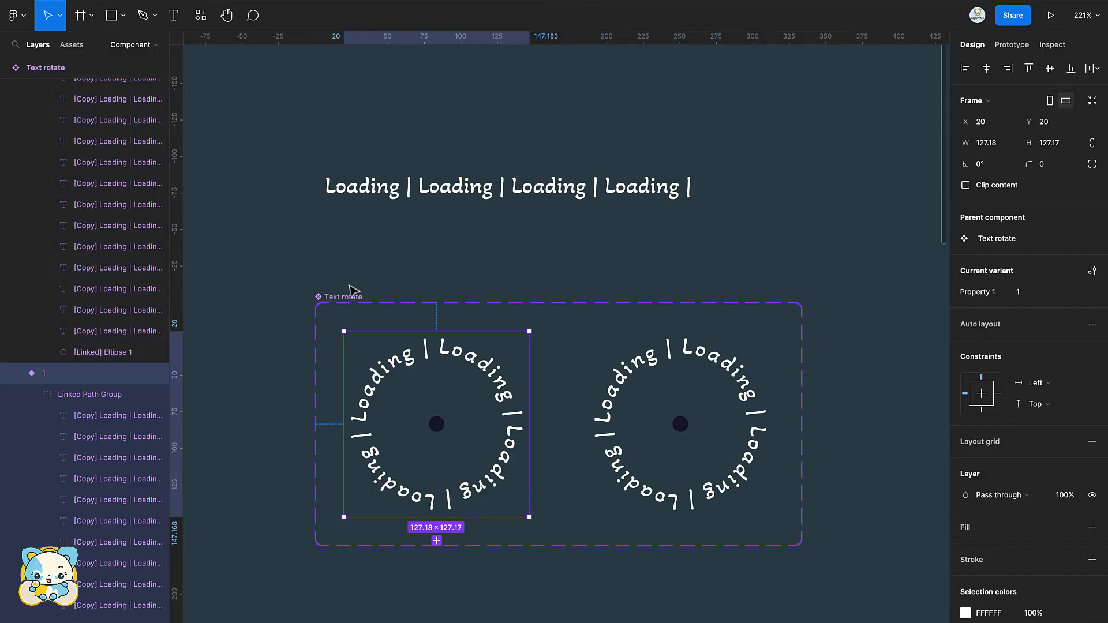
# - Add a third variant to the Text rotate component set and swap its position with variant 2
pyautogui.click(349, 294)
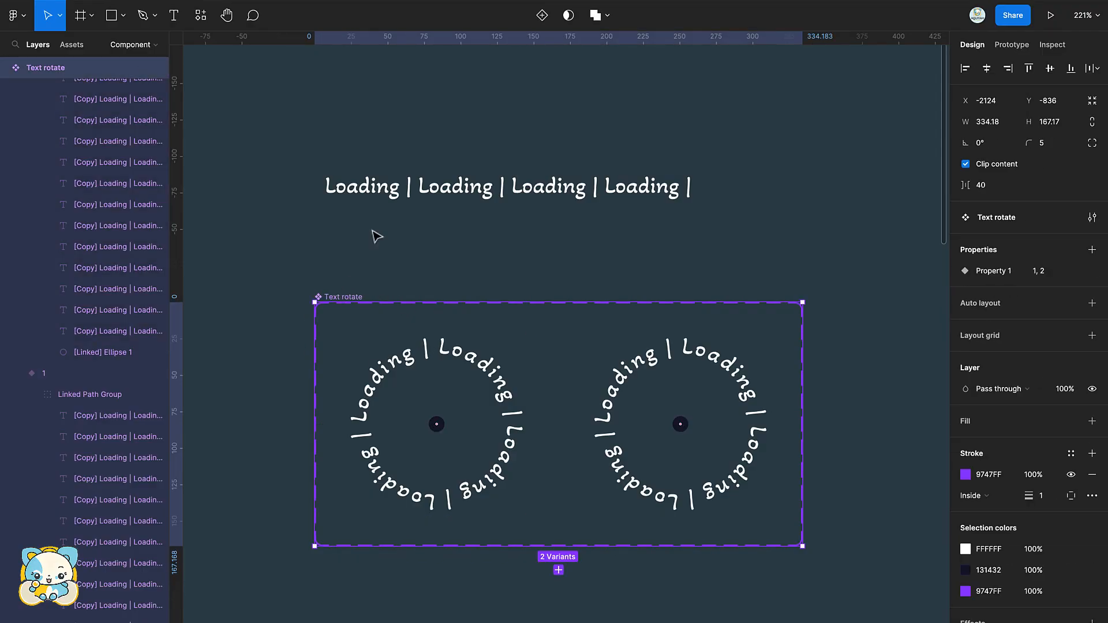
pyautogui.click(537, 23)
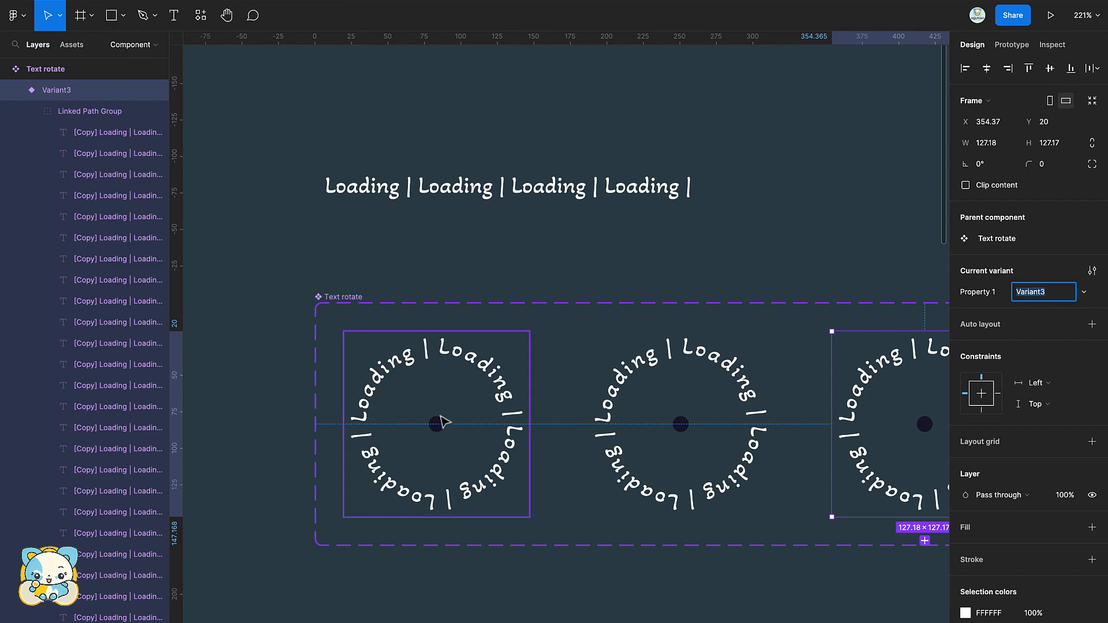
pyautogui.hscroll(5, 692, 424)
pyautogui.keyDown('shift'); pyautogui.click(535, 413); pyautogui.keyUp('shift')
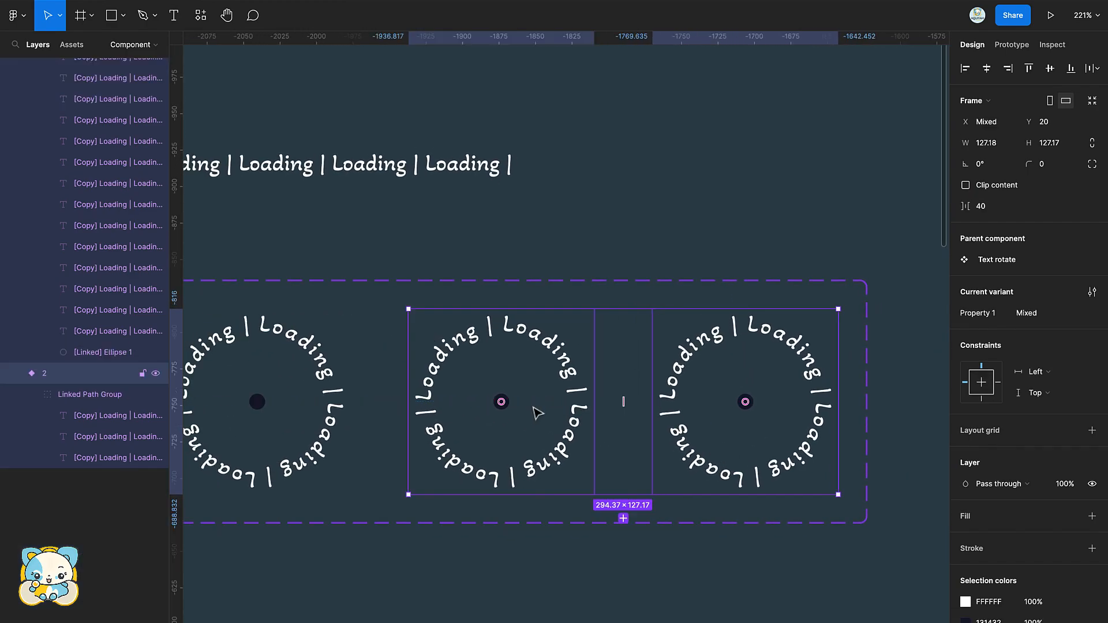
pyautogui.click(526, 529)
pyautogui.click(539, 461)
# - Add a fourth variant to Text rotate and reorder the set so that variant 2 comes last
pyautogui.click(503, 520)
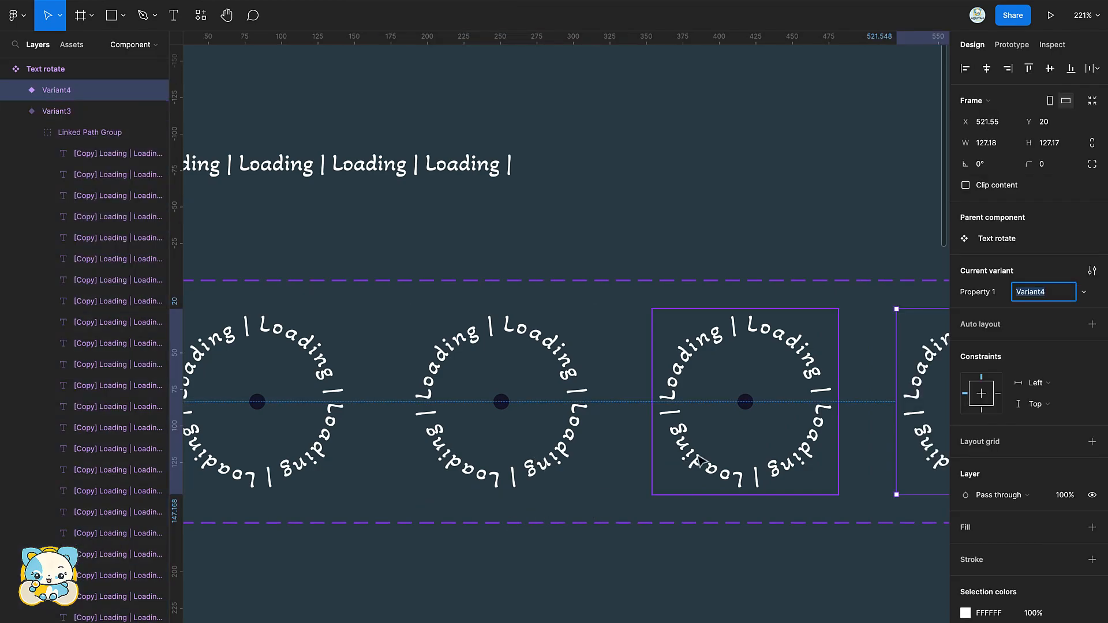
pyautogui.keyDown('shift'); pyautogui.click(794, 405); pyautogui.keyUp('shift')
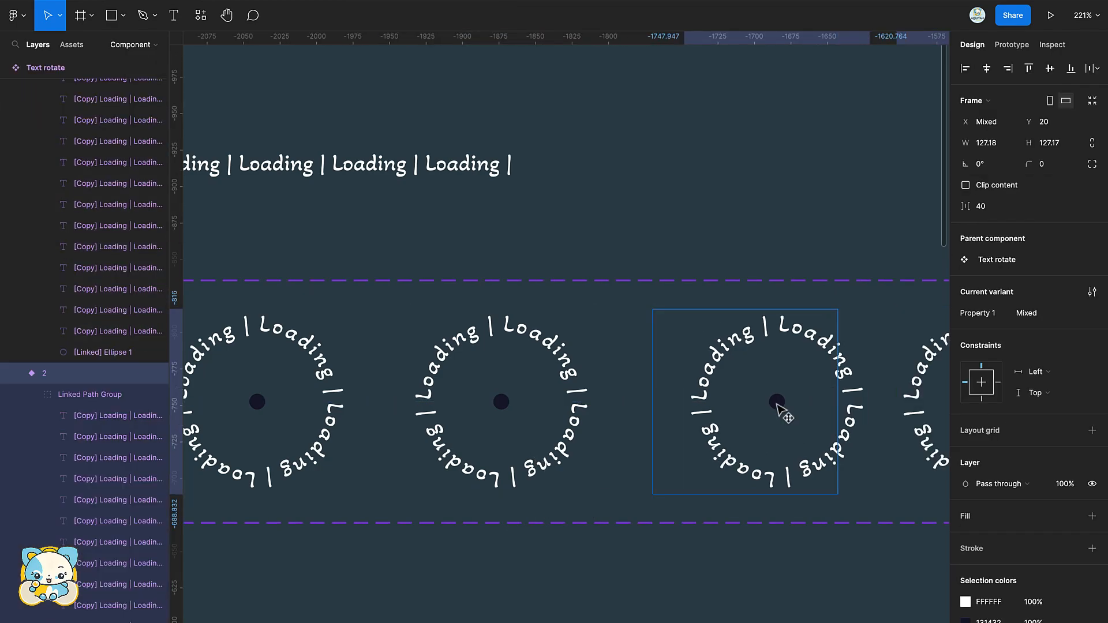
pyautogui.scroll(-3, 748, 409)
pyautogui.moveTo(669, 416); pyautogui.dragTo(788, 425)
pyautogui.click(636, 526)
# - Set the opacity of the circular Loading text in the second Text rotate circle to 0%
pyautogui.click(535, 443)
pyautogui.press('Return')
pyautogui.press('Return')
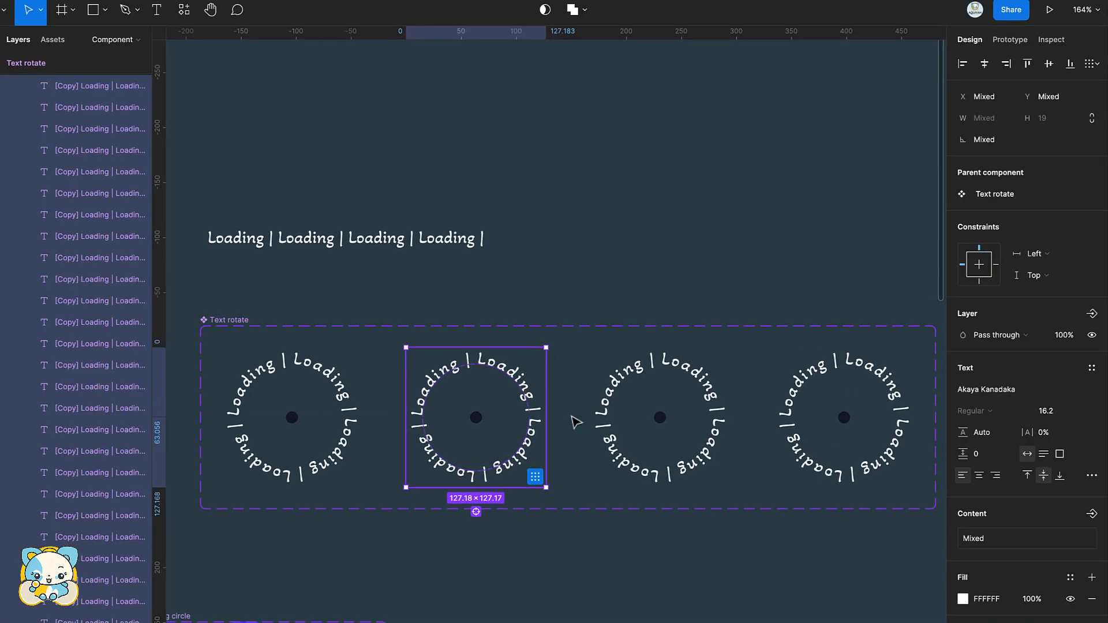
pyautogui.click(1064, 335)
pyautogui.write('0')
pyautogui.press('Return')
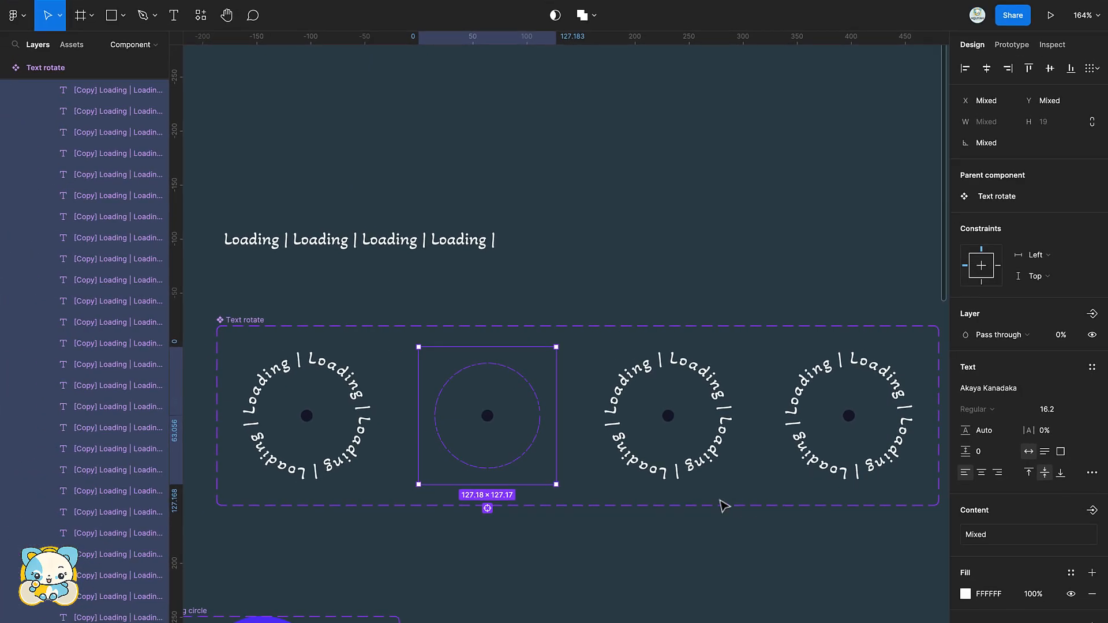
# - Set the opacity of the circular Loading text in variant 1 of Text rotate to 0%
pyautogui.hscroll(4, 725, 506)
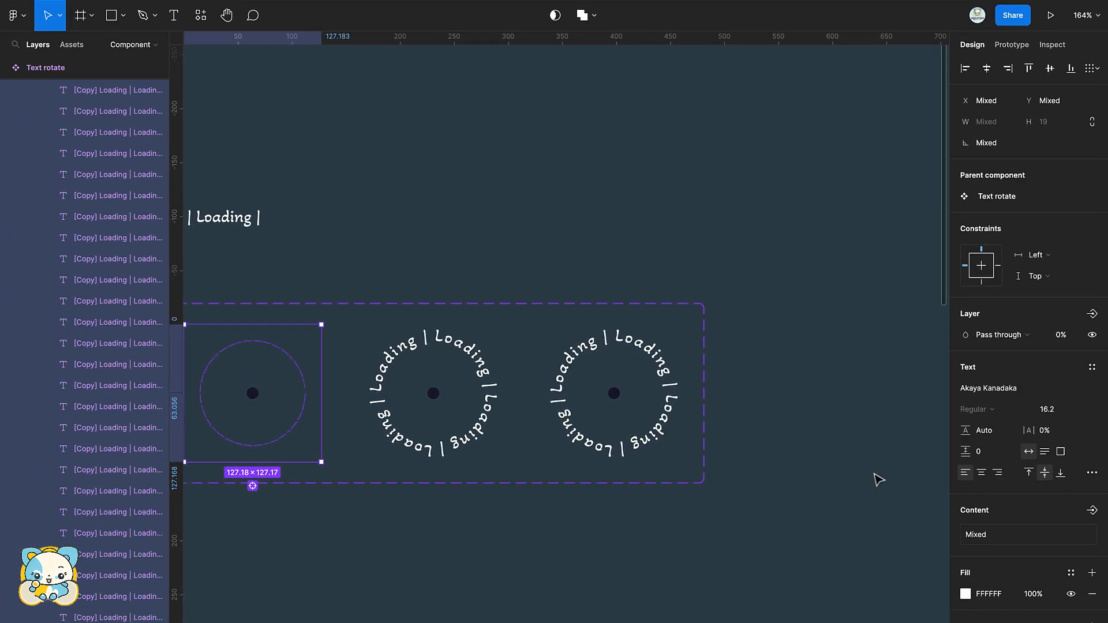
pyautogui.hscroll(-5, 727, 448)
pyautogui.scroll(-1, 729, 449)
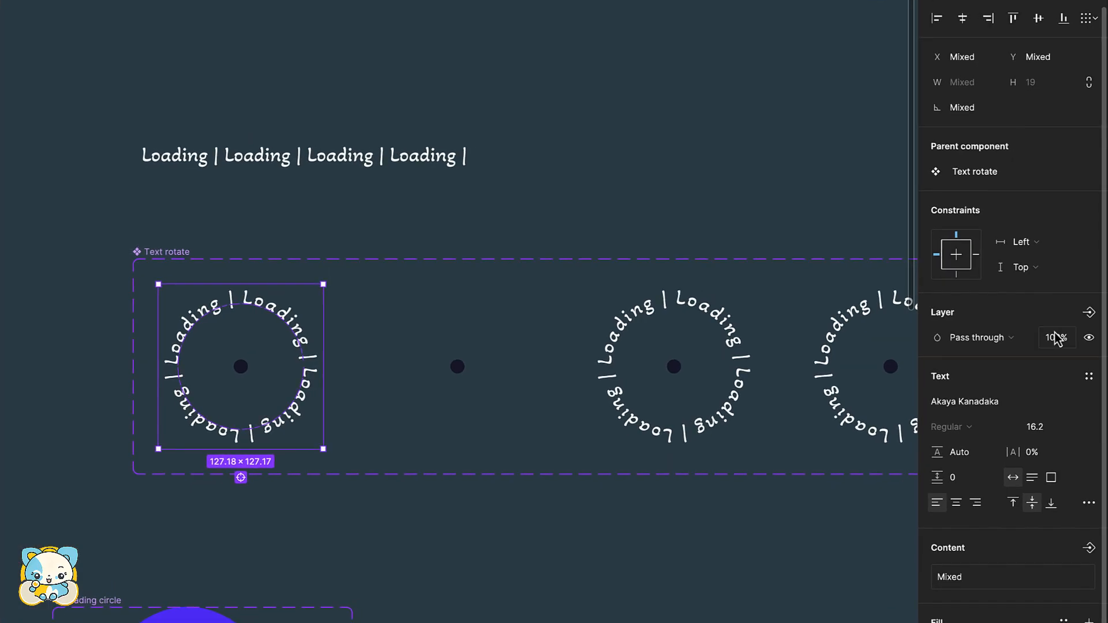
pyautogui.press('Return')
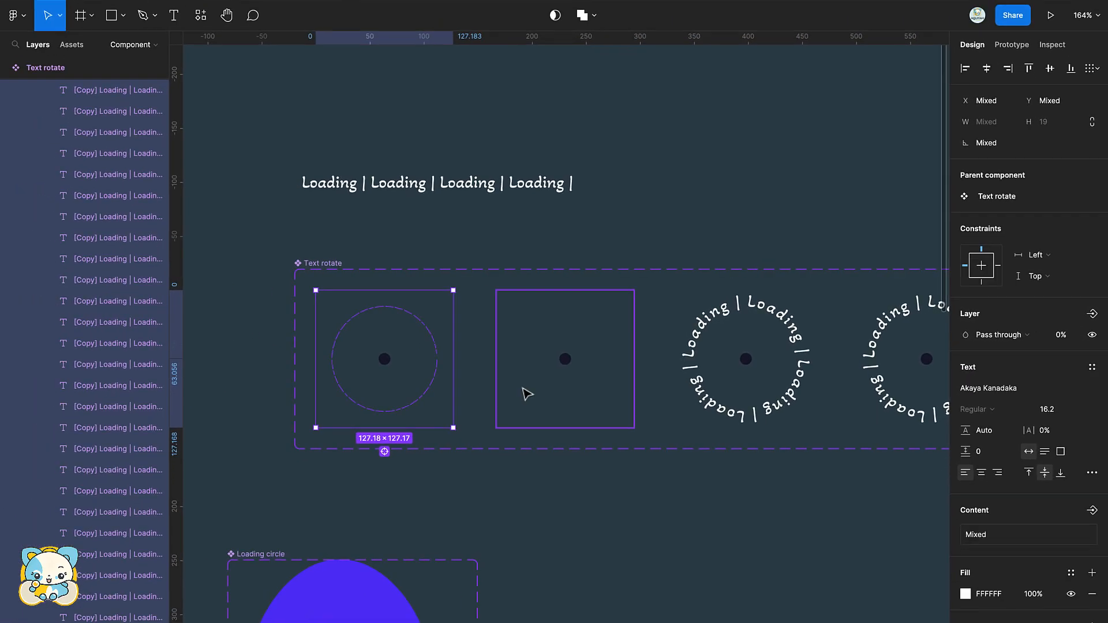
# - Move the centre dot of variant 1 up to Y 38.16 and make it fully transparent
pyautogui.doubleClick(241, 367)
pyautogui.press('Escape')
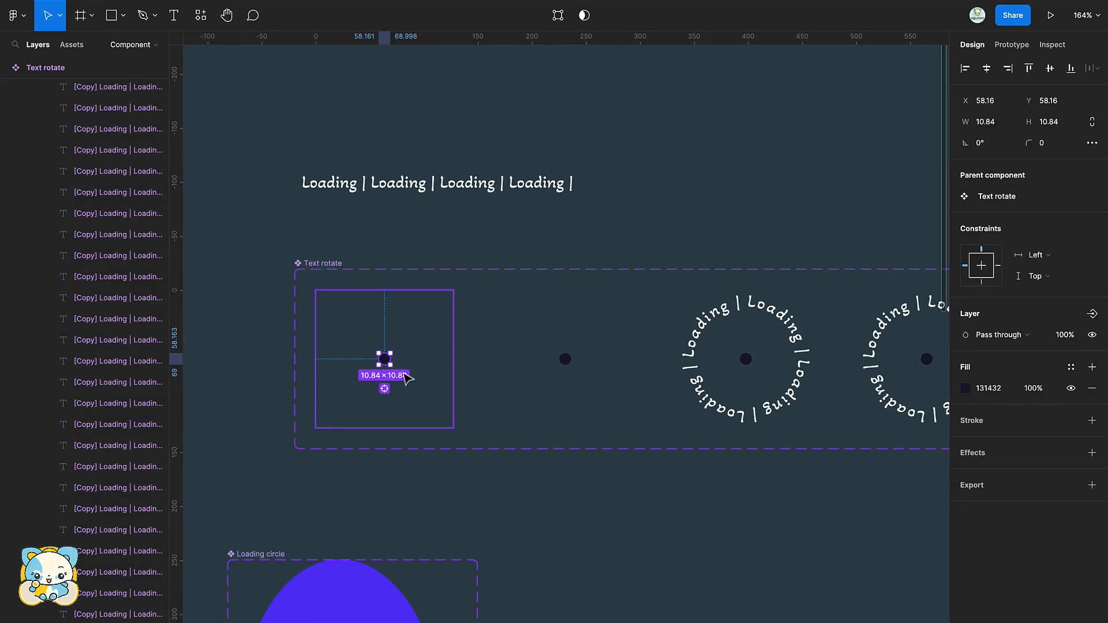
pyautogui.hotkey('shift', 'Up')
pyautogui.hotkey('shift', 'Up')
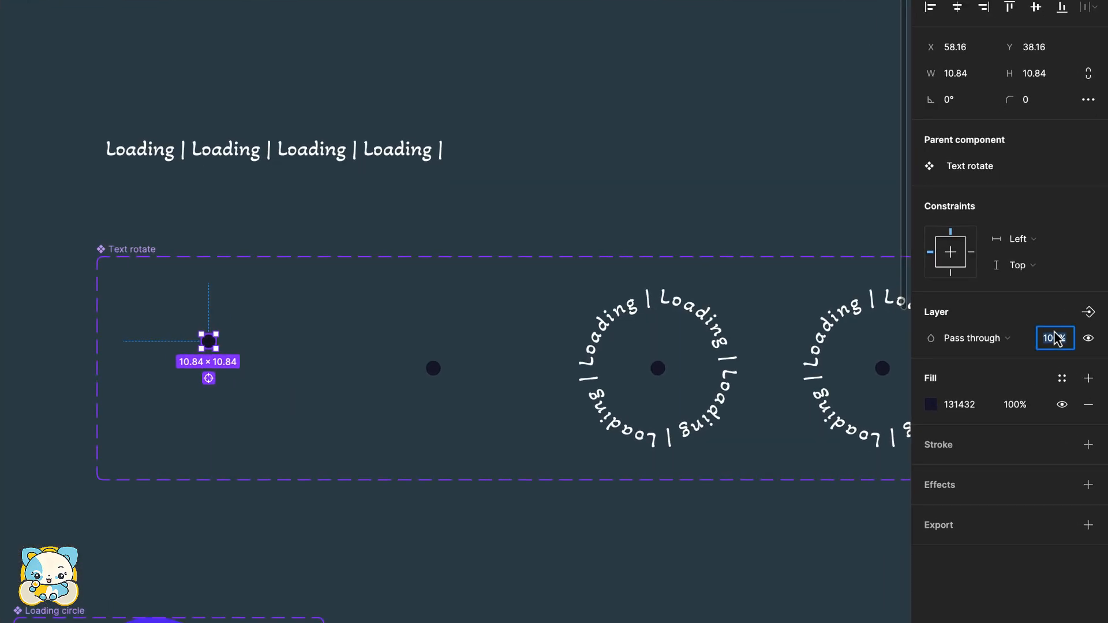
pyautogui.press('Escape')
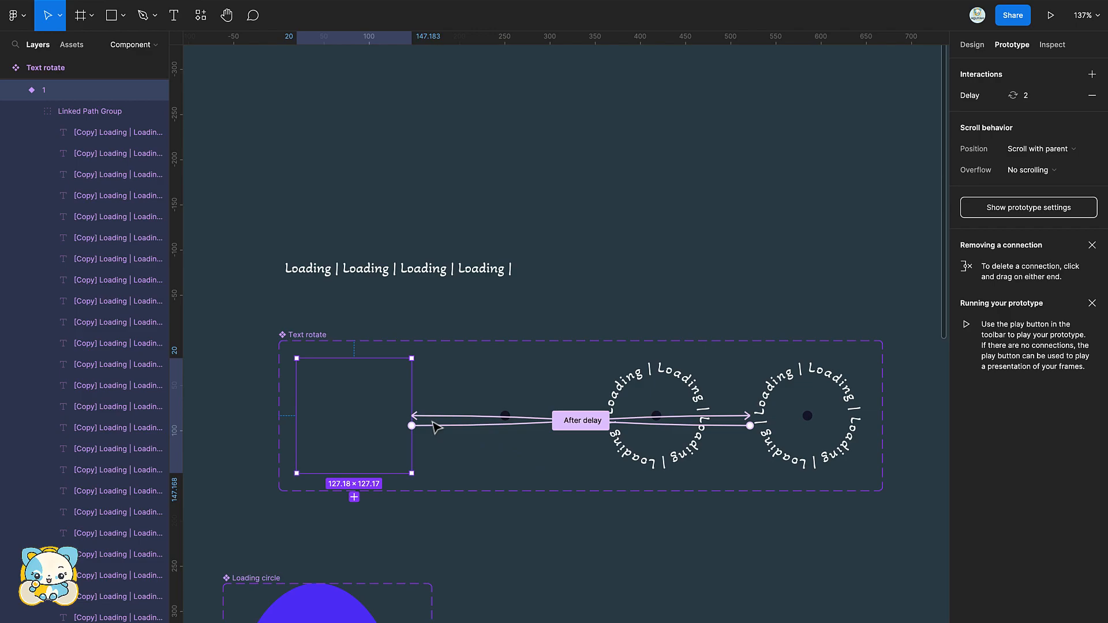
# - Rewire the Text rotate connections: 1 to Variant3, Variant3 to Variant4, and Variant4 and 2 to each other
pyautogui.moveTo(412, 426); pyautogui.dragTo(406, 430)
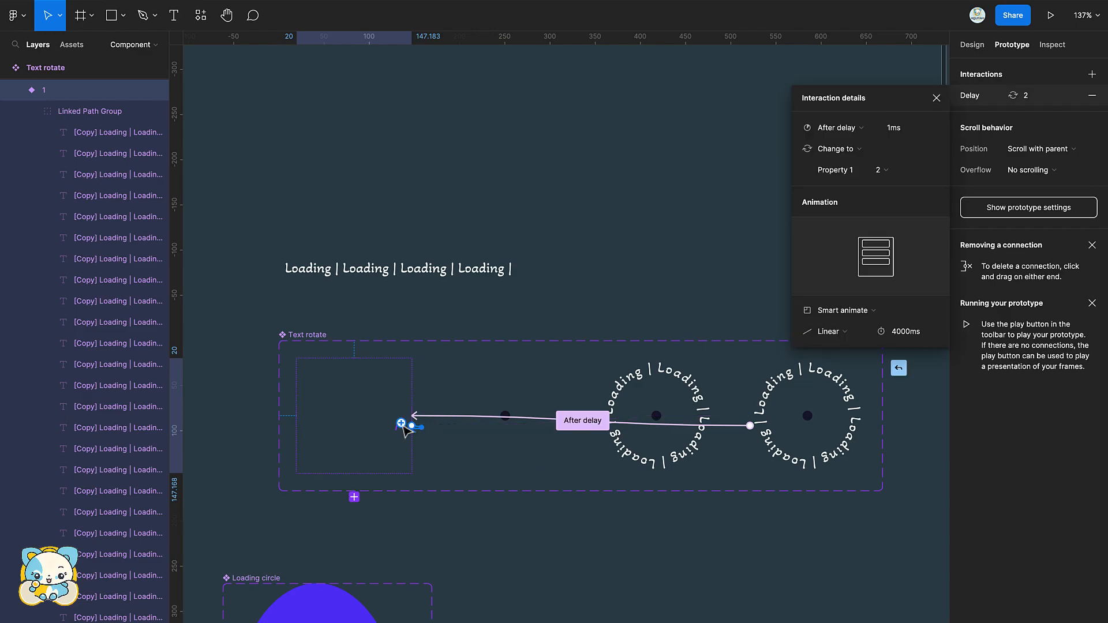
pyautogui.click(465, 418)
pyautogui.moveTo(479, 418); pyautogui.dragTo(697, 441)
pyautogui.click(591, 417)
pyautogui.click(700, 462)
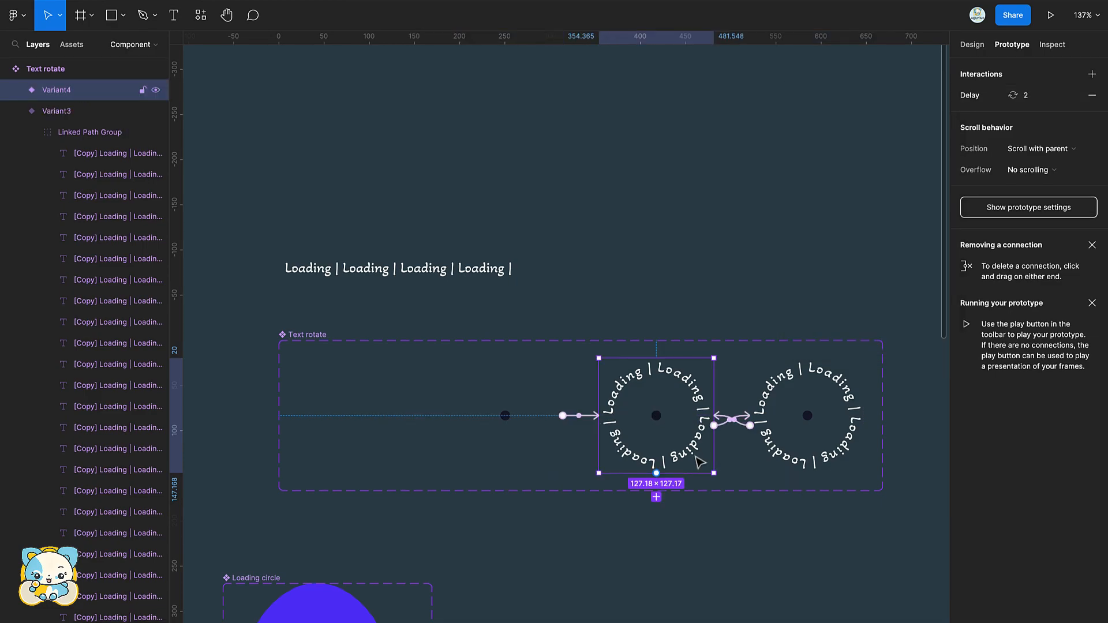
# - Set the 1 to Variant3 interaction's smart animation to 800 ms with Bouncy easing
pyautogui.click(497, 410)
pyautogui.click(364, 421)
pyautogui.click(445, 416)
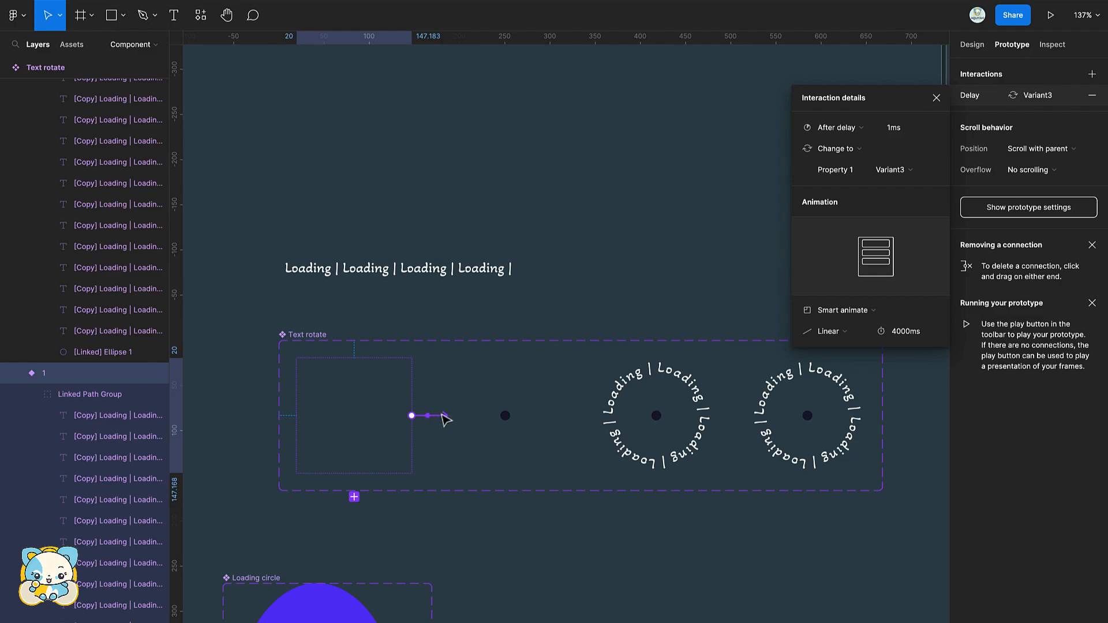
pyautogui.click(831, 339)
pyautogui.write('800')
pyautogui.press('Return')
pyautogui.click(779, 342)
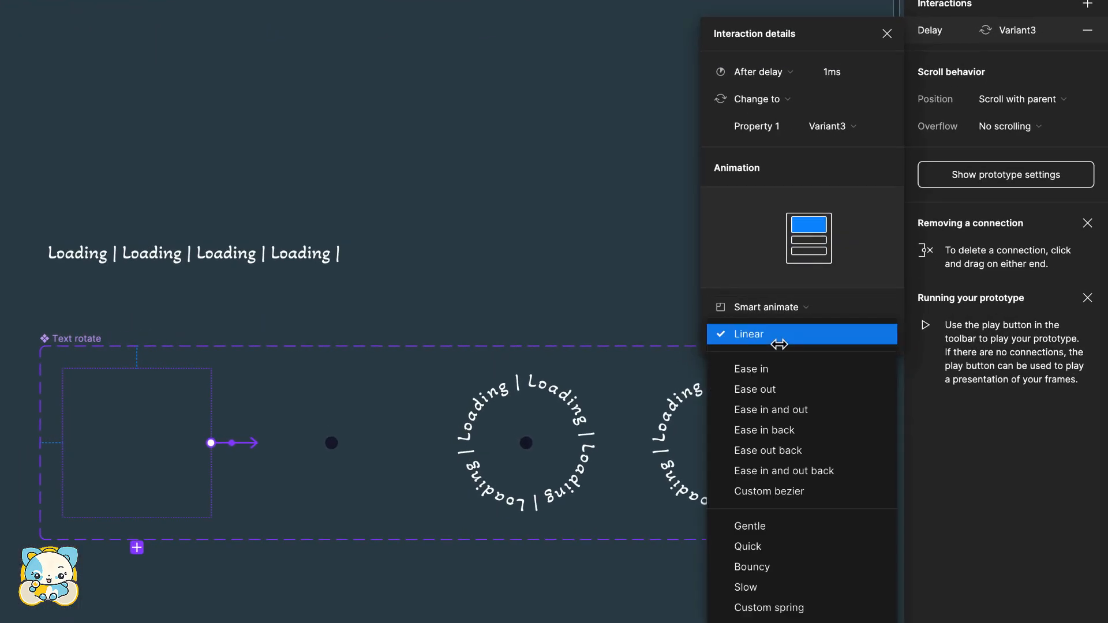
pyautogui.click(773, 566)
# - Set the Variant3 to Variant4 interaction's animation to Ease in with a duration of 600 ms
pyautogui.click(366, 453)
pyautogui.click(432, 445)
pyautogui.click(774, 333)
pyautogui.click(771, 369)
pyautogui.click(850, 349)
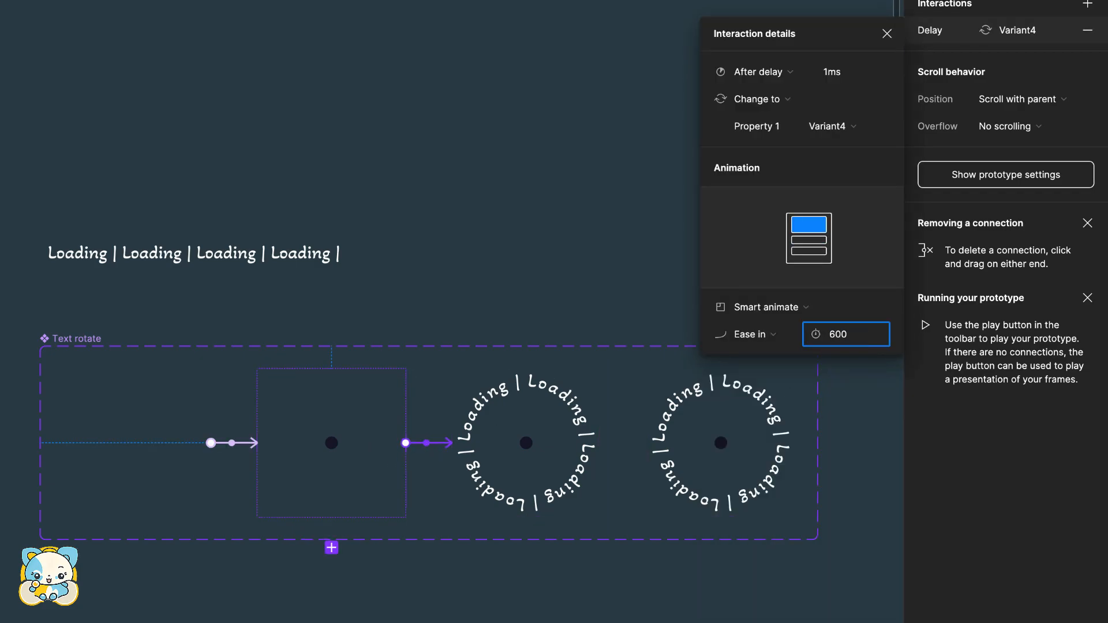